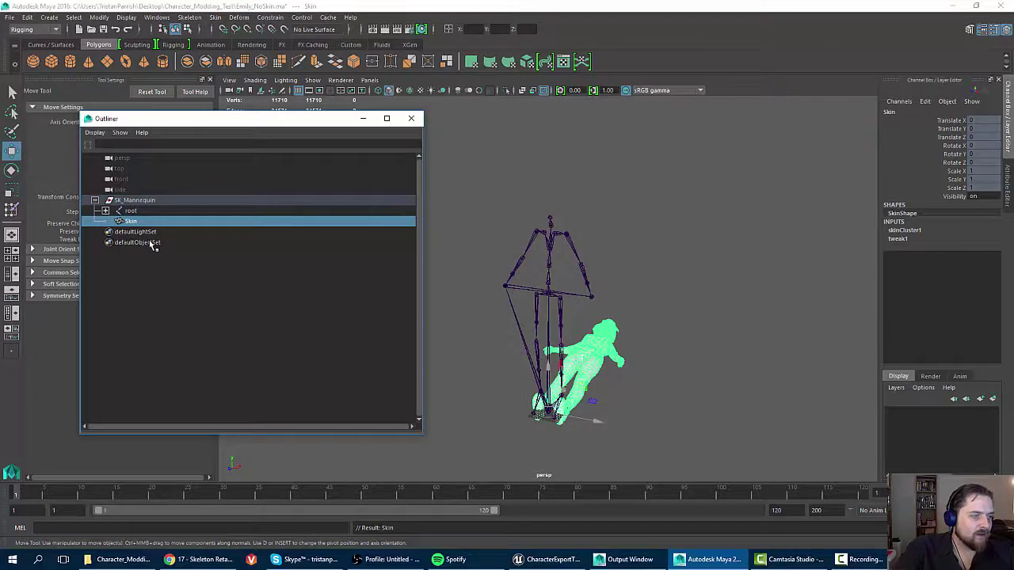
# Undo the parenting of Skin under SK_Mannequin and move the root joint out of that group to the scene's top level.
pyautogui.hotkey('ctrl', 'z')
pyautogui.click(129, 222)
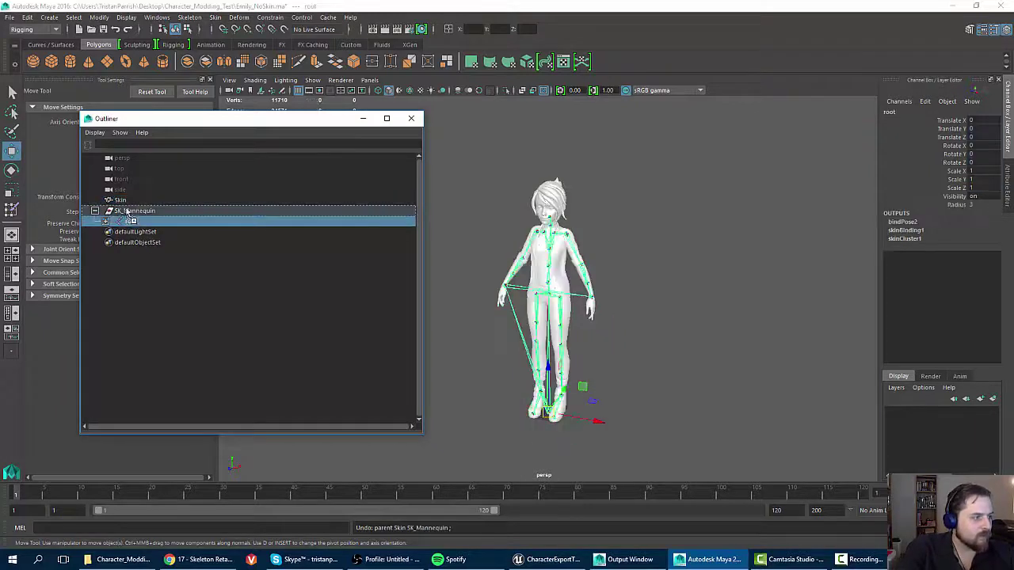
pyautogui.moveTo(127, 212); pyautogui.dragTo(123, 198)
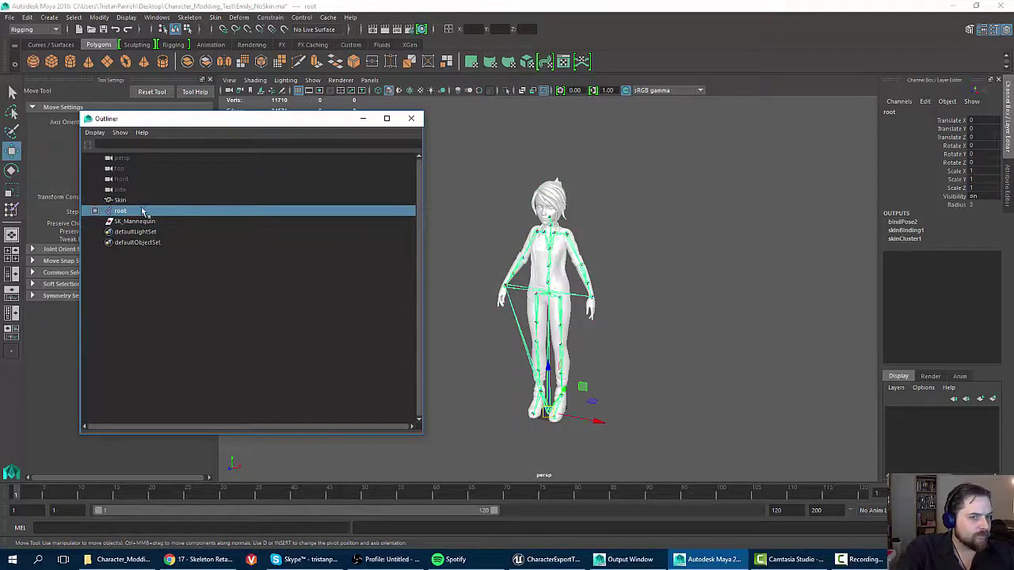
# Delete the emptied SK_Mannequin group from the scene.
pyautogui.click(123, 224)
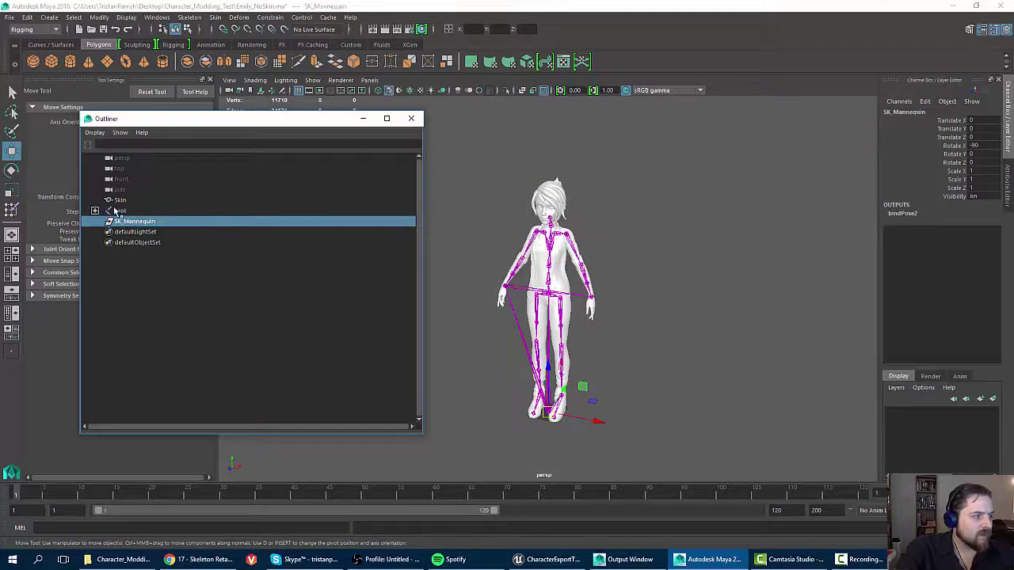
pyautogui.click(118, 212)
pyautogui.click(122, 220)
pyautogui.press('Delete')
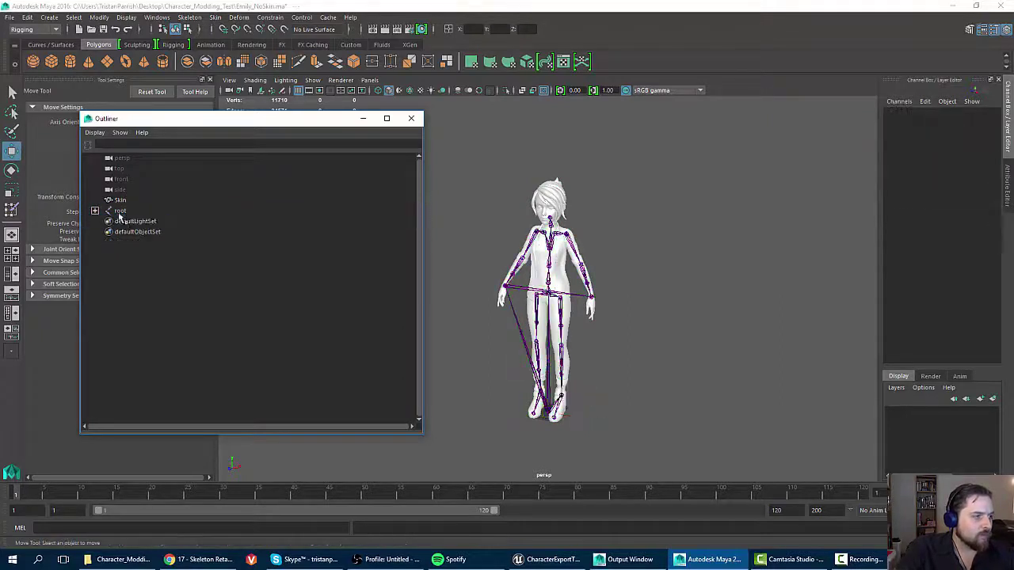
# Try moving the root joint up about 105 units along Z to test the skinned mesh, and undo the move.
pyautogui.click(119, 212)
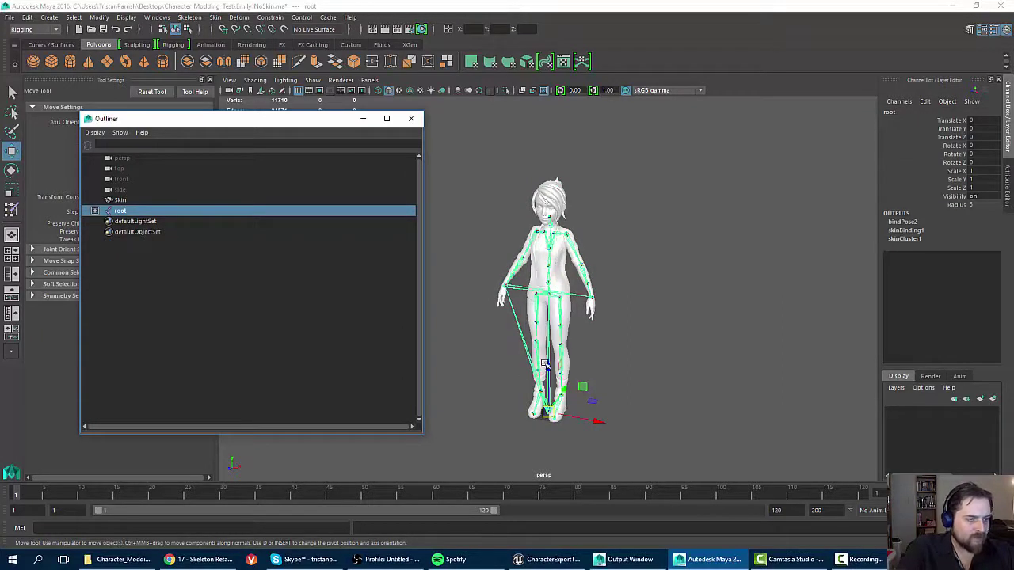
pyautogui.moveTo(544, 364); pyautogui.dragTo(543, 234)
pyautogui.hotkey('ctrl', 'z')
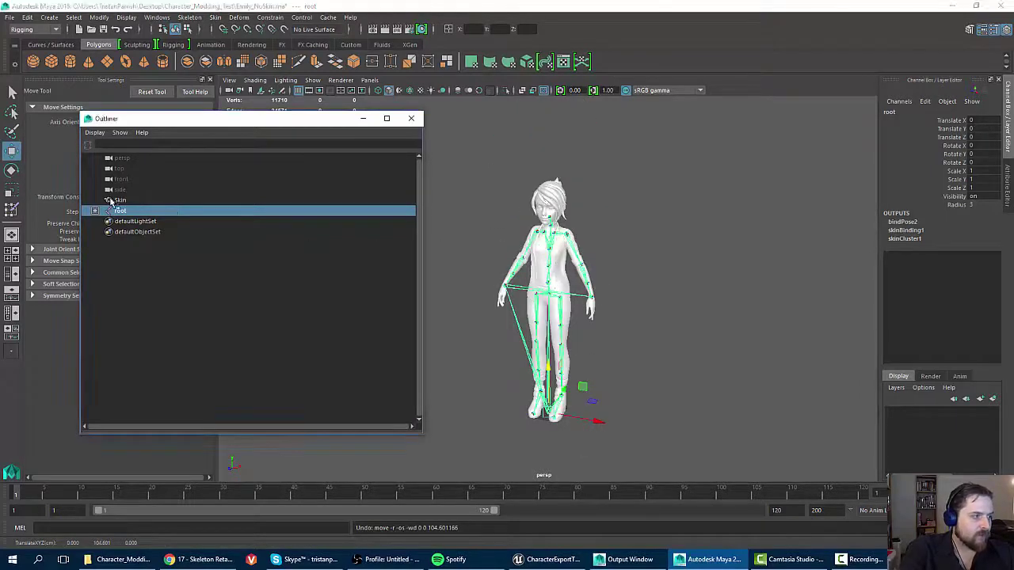
# Select the Skin mesh and the root joint together and open the Export Selection dialog.
pyautogui.click(119, 201)
pyautogui.click(121, 211)
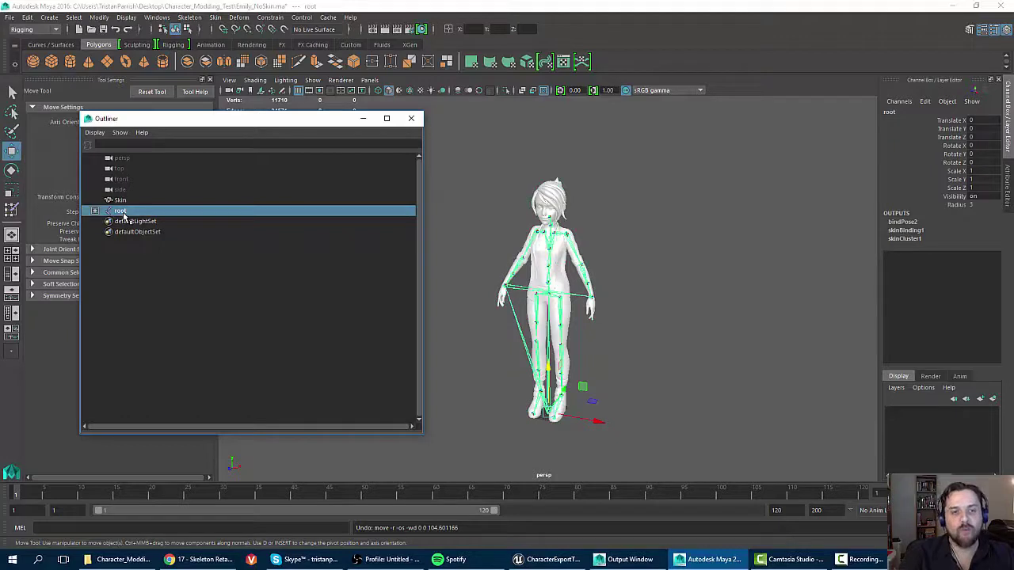
pyautogui.click(133, 203)
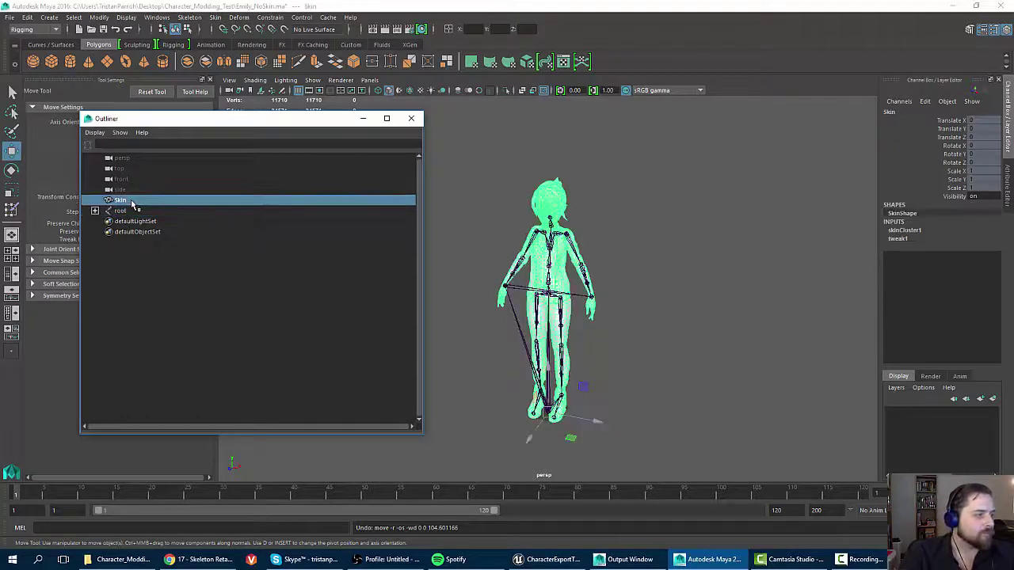
pyautogui.click(120, 211)
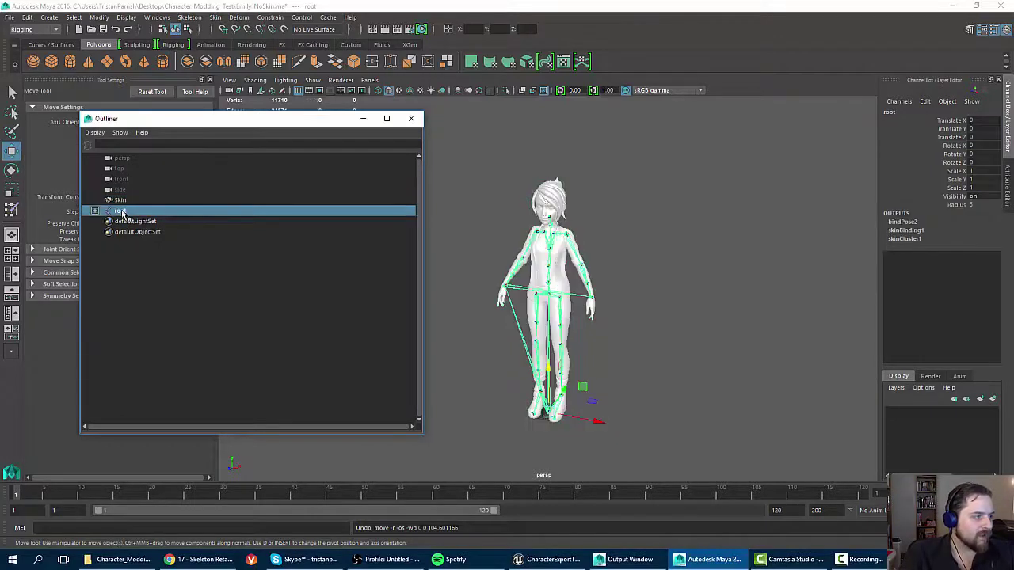
pyautogui.click(122, 201)
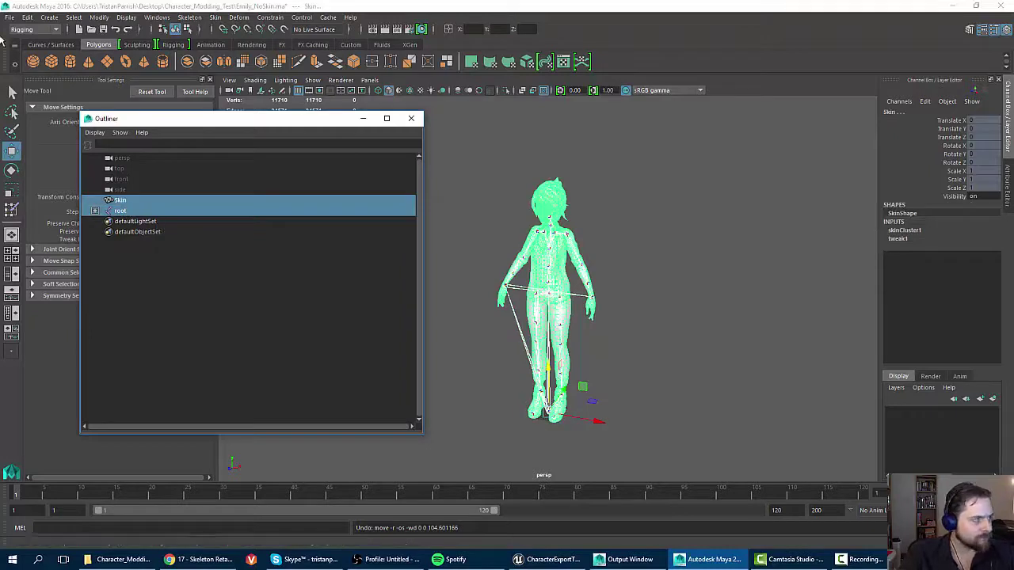
pyautogui.click(7, 17)
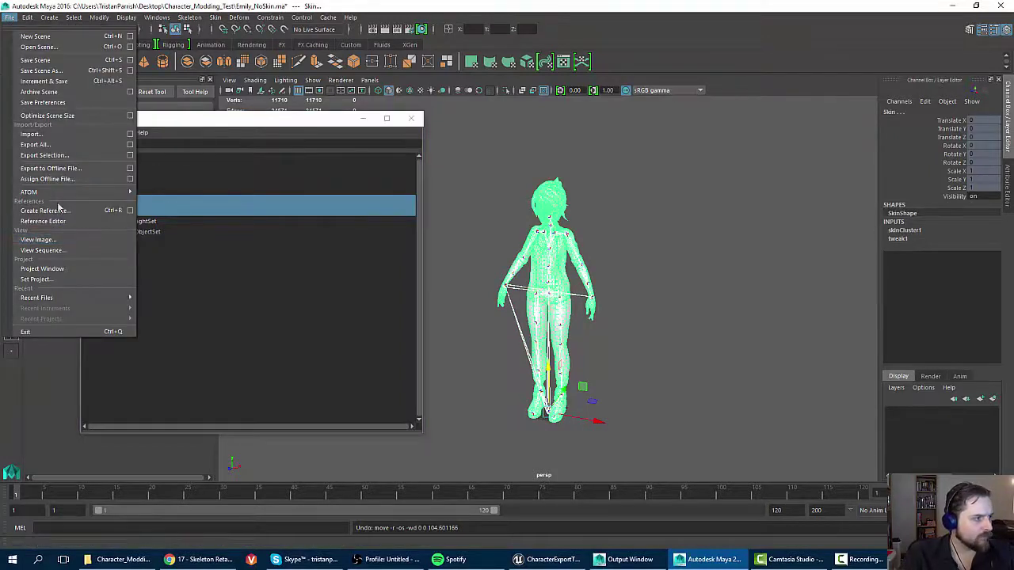
pyautogui.click(36, 155)
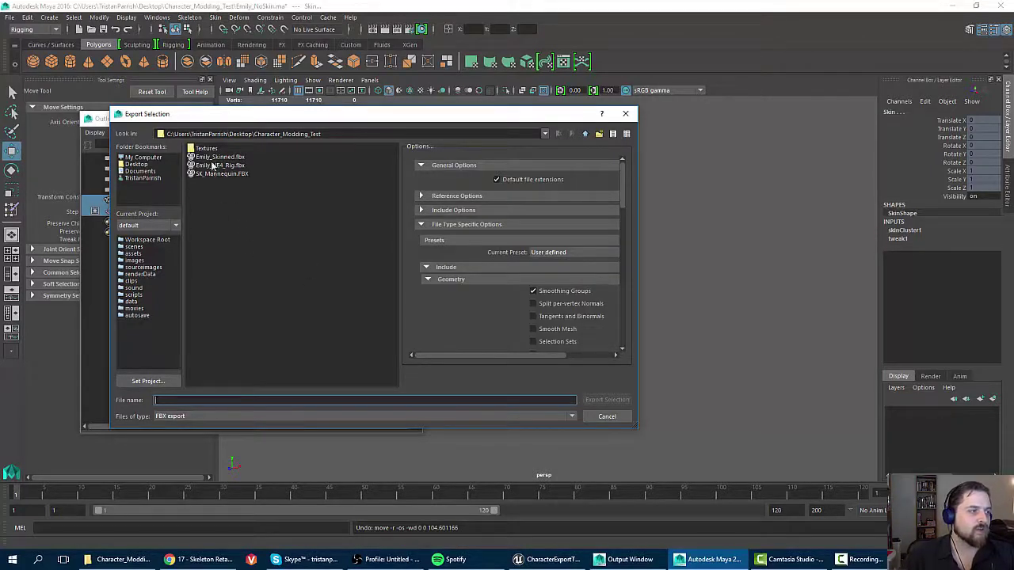
# Review the FBX options and export the selection as Emily_UE4_Rig.fbx in Character_Modding_Test, replacing the existing file.
pyautogui.click(217, 165)
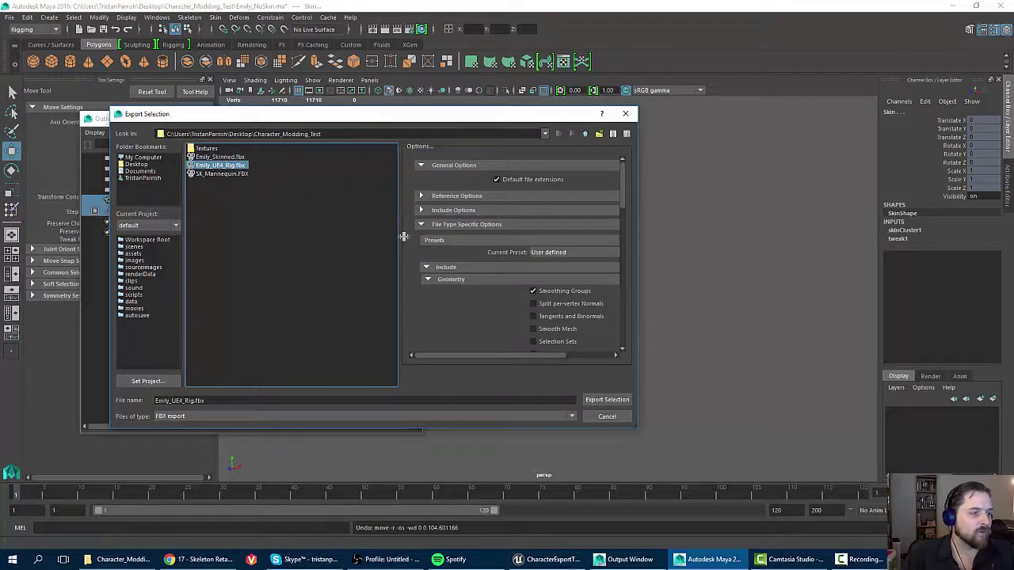
pyautogui.scroll(-4, 529, 273)
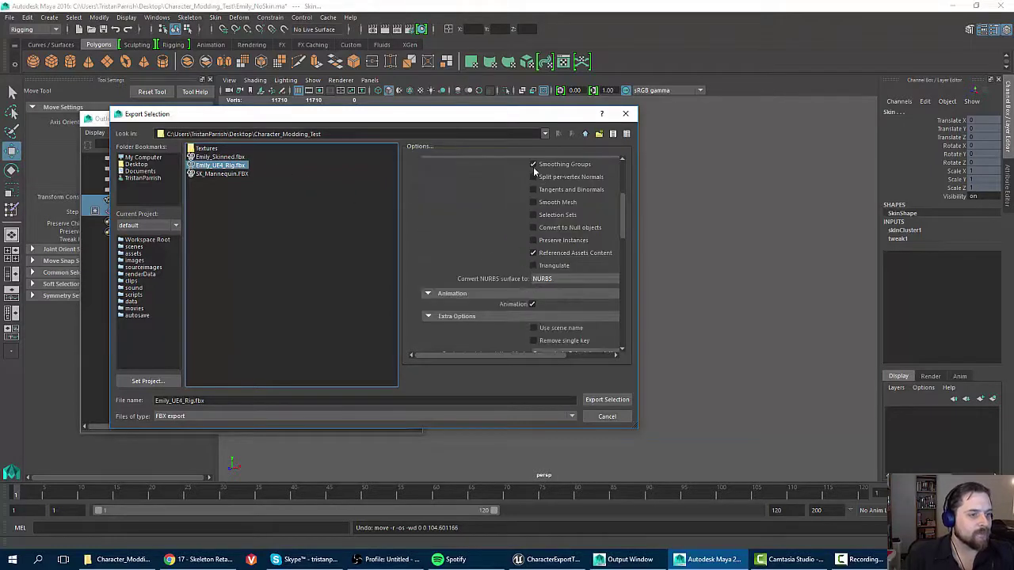
pyautogui.scroll(-2, 545, 299)
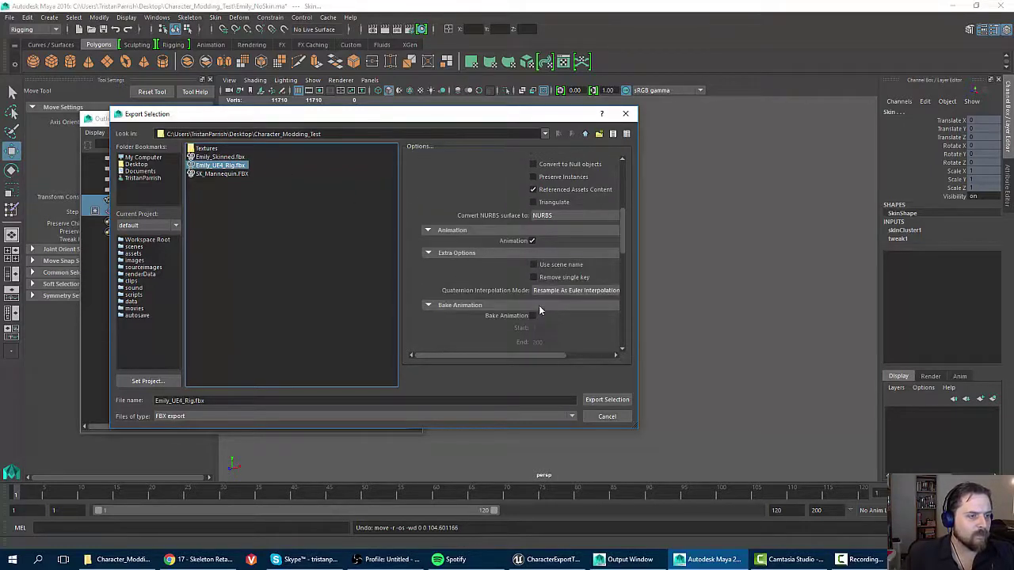
pyautogui.scroll(-3, 532, 273)
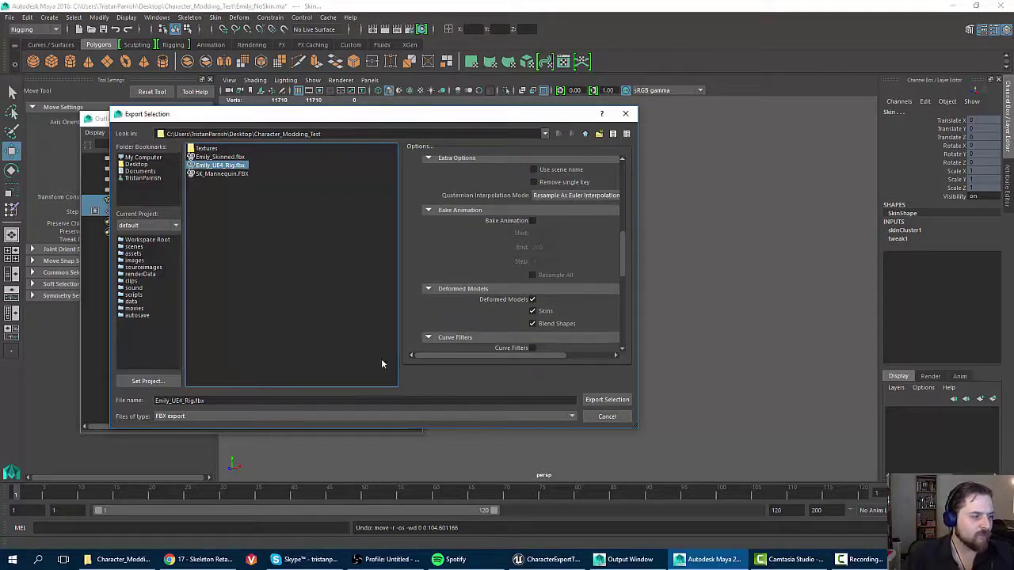
pyautogui.click(596, 400)
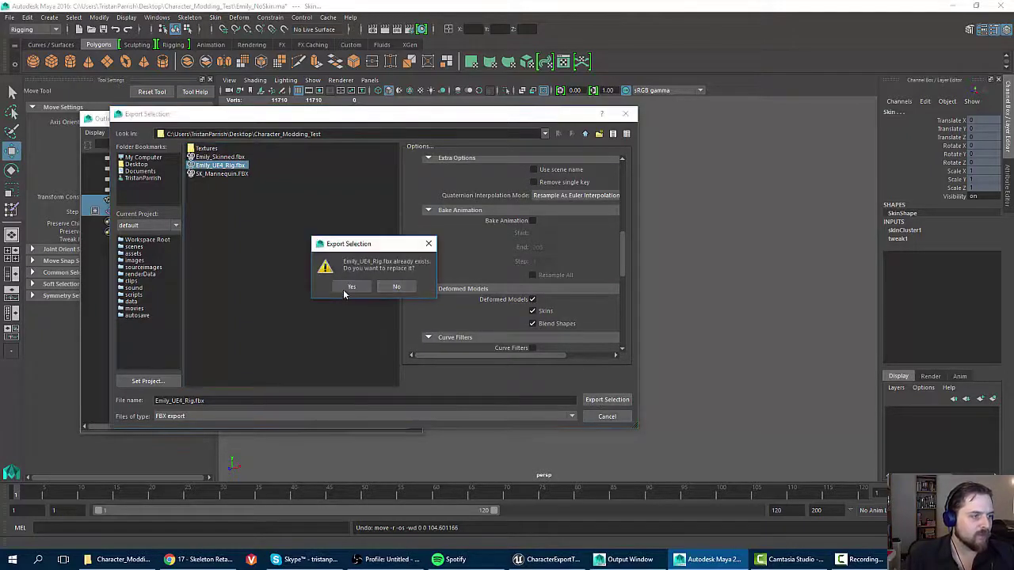
pyautogui.click(346, 289)
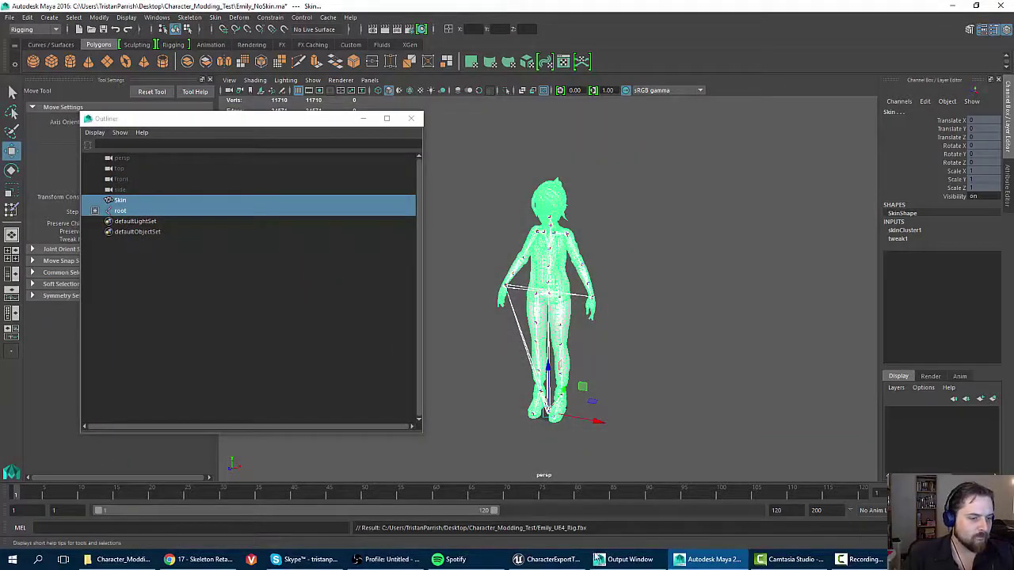
# Switch to the CharacterExportTest project in Unreal Editor and create a folder named Emily under Content.
pyautogui.click(551, 560)
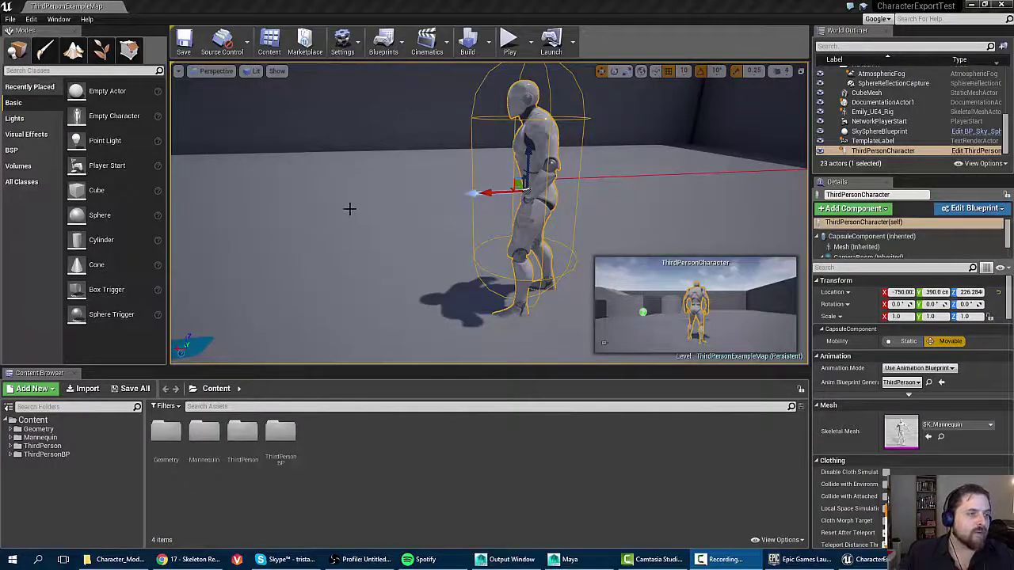
pyautogui.moveTo(349, 209); pyautogui.dragTo(354, 187, button='right')
pyautogui.press('s')
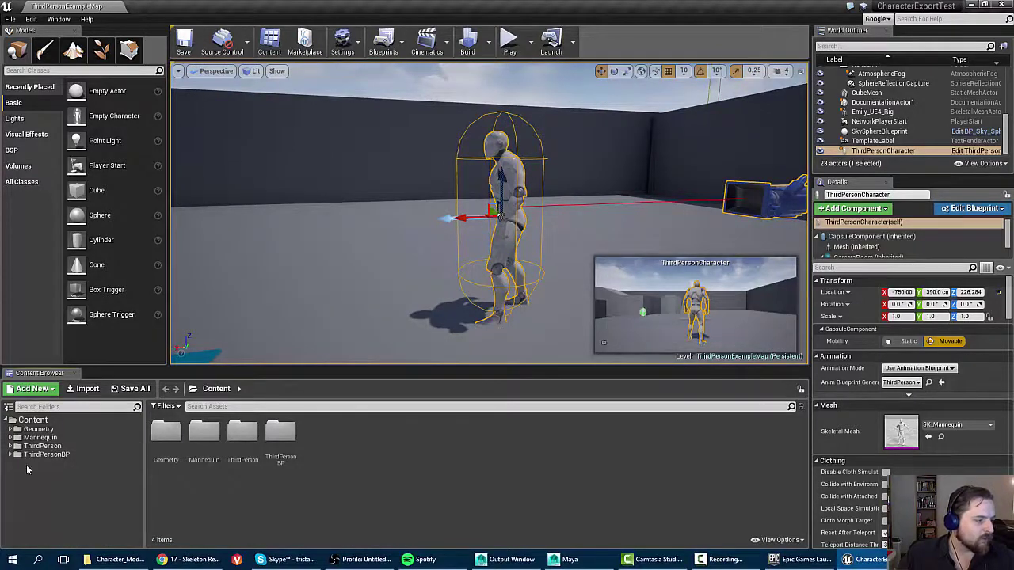
pyautogui.rightClick(32, 420)
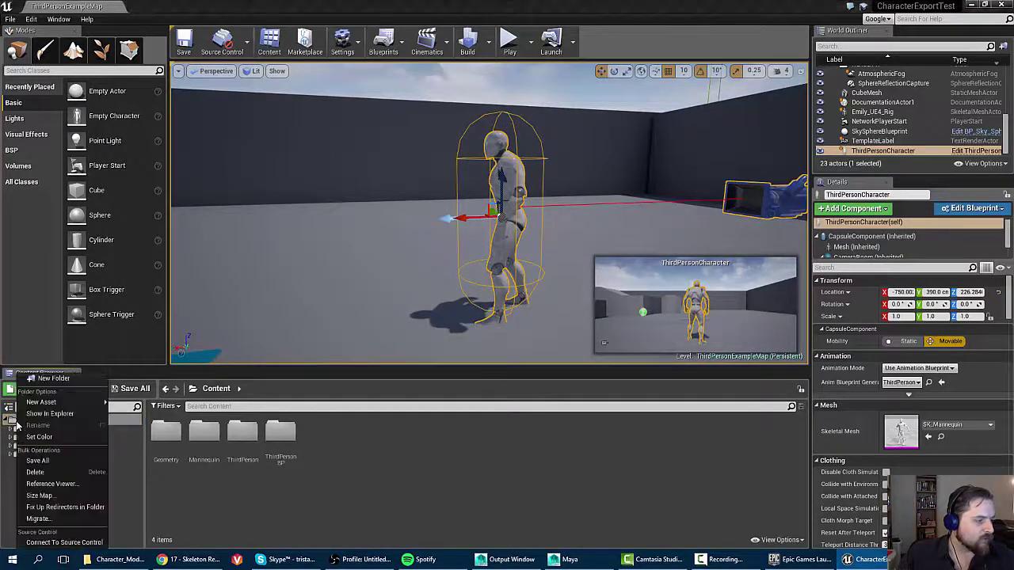
pyautogui.click(43, 379)
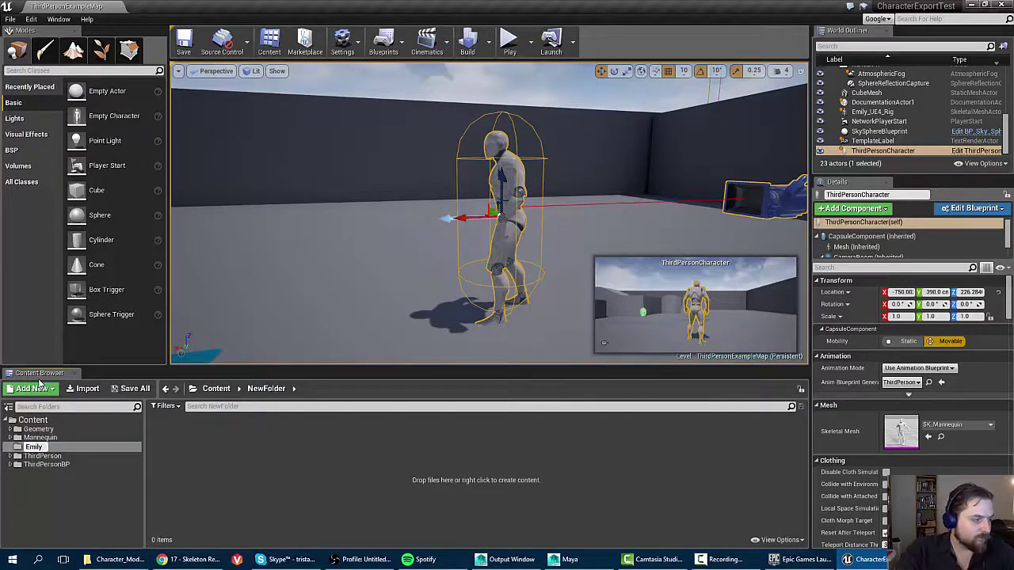
pyautogui.press('Return')
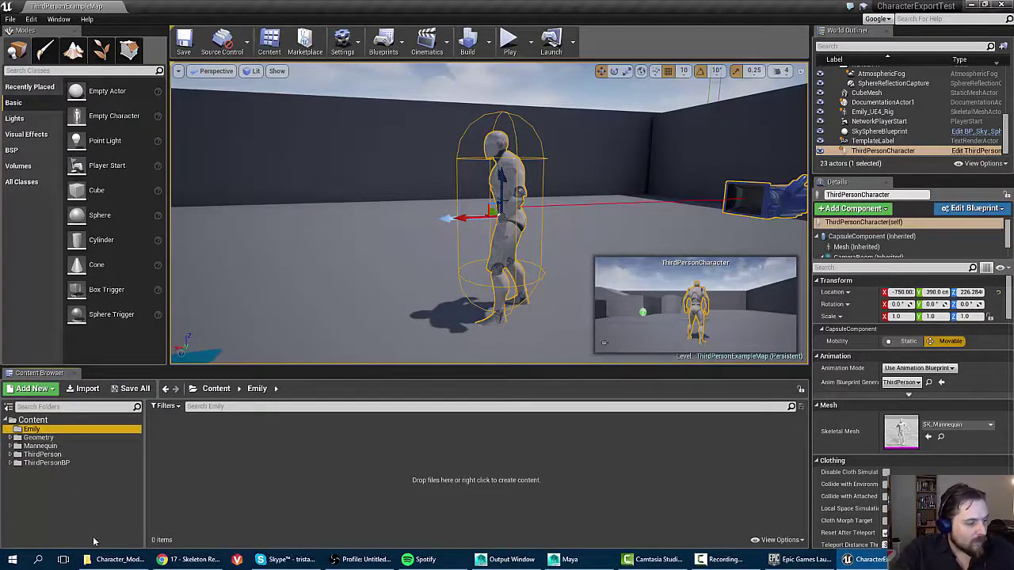
# Bring Emily_UE4_Rig.fbx from the Character_Modding_Test folder into the Emily content folder and show its FBX import options.
pyautogui.click(118, 559)
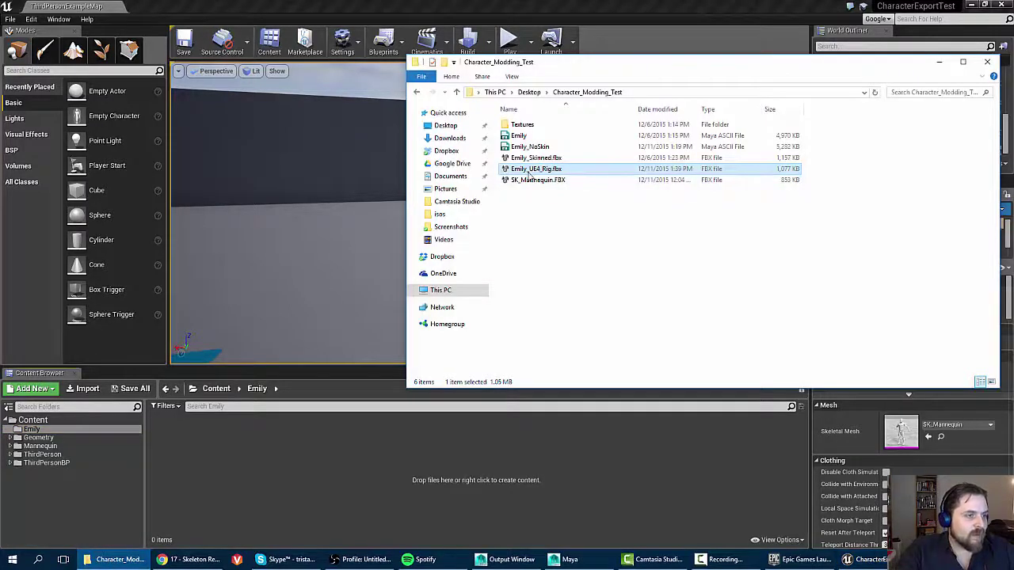
pyautogui.moveTo(531, 173); pyautogui.dragTo(290, 465)
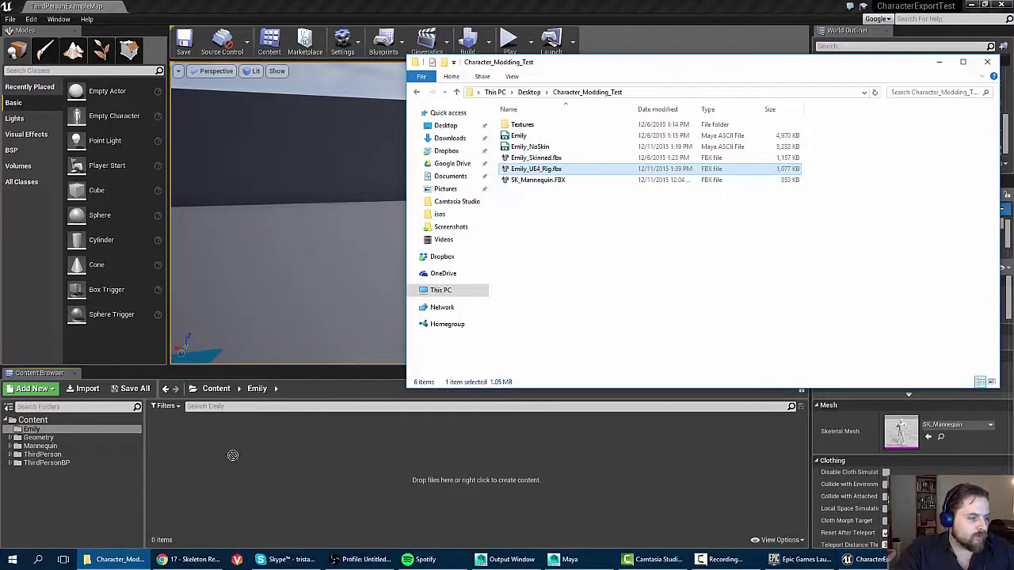
pyautogui.moveTo(200, 448); pyautogui.dragTo(201, 448)
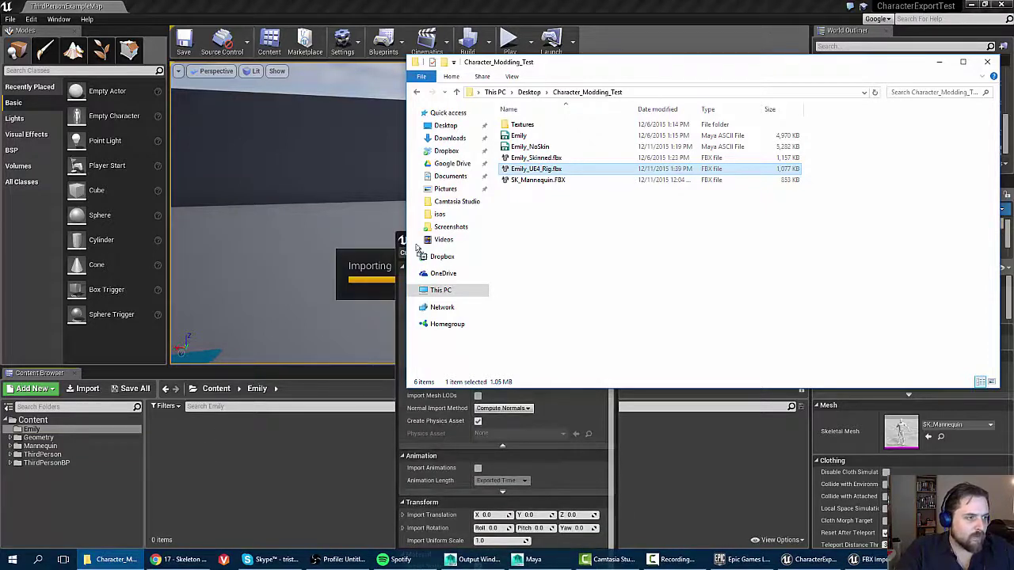
pyautogui.click(402, 241)
pyautogui.click(443, 230)
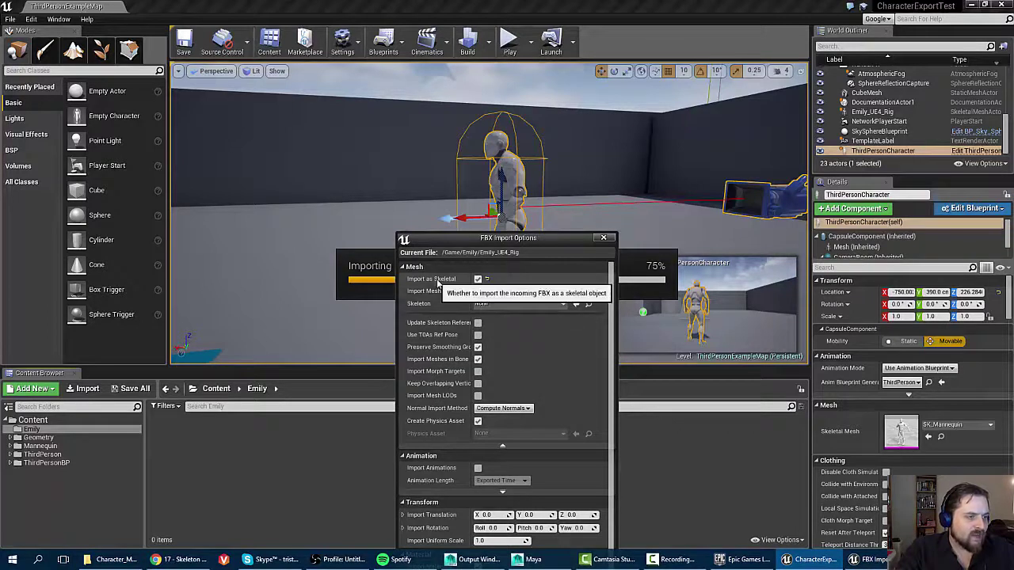
# Set the import skeleton to UE4_Mannequin_Skeleton, enable Update Skeleton Reference Pose, and import the FBX.
pyautogui.click(563, 306)
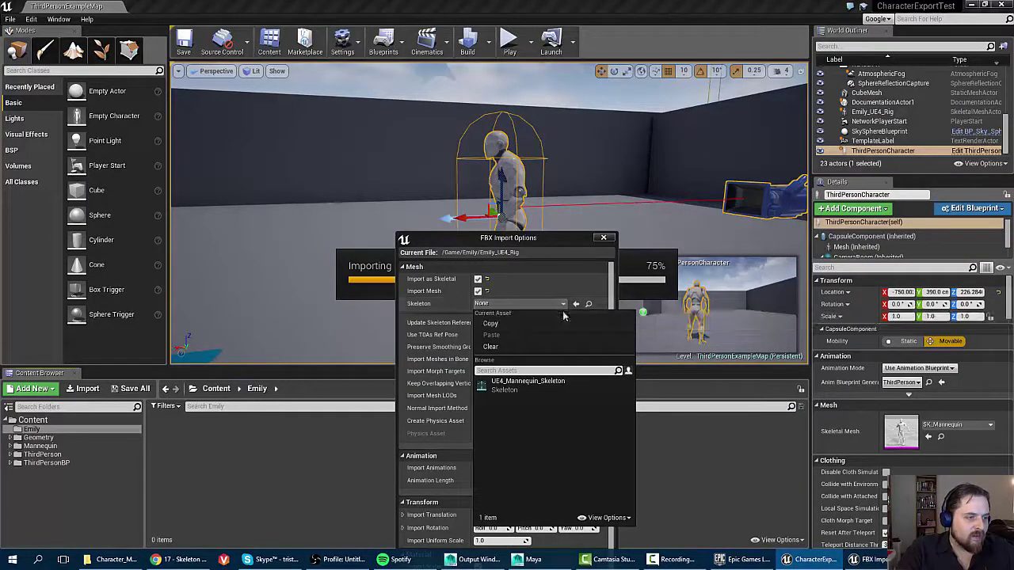
pyautogui.click(518, 385)
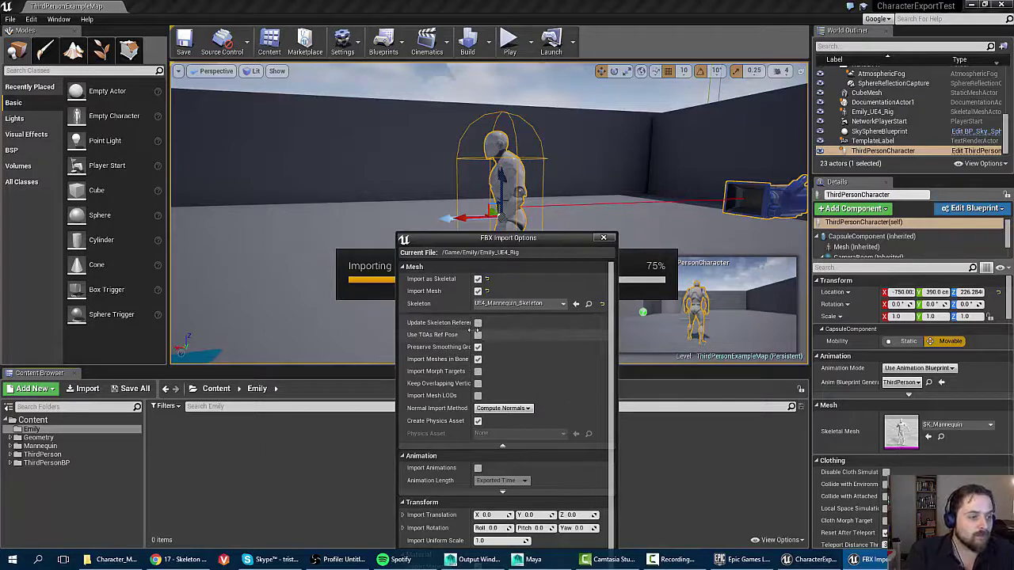
pyautogui.moveTo(476, 328); pyautogui.dragTo(509, 328)
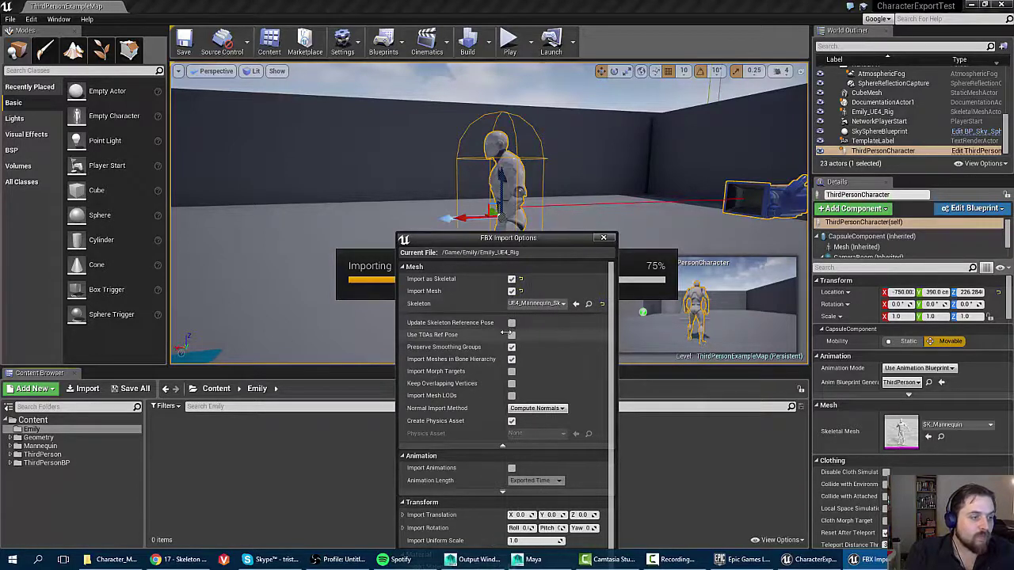
pyautogui.click(512, 324)
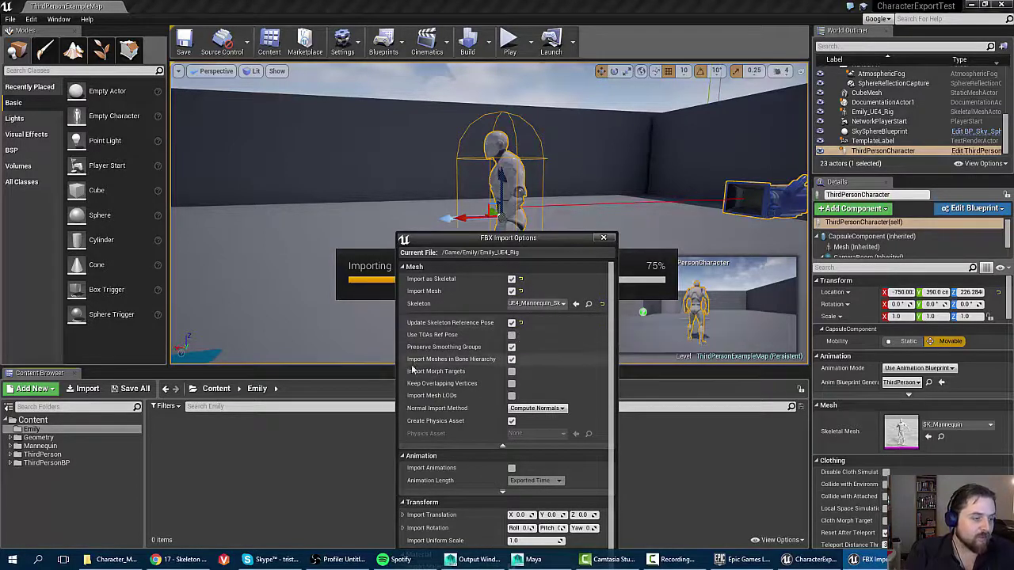
pyautogui.moveTo(489, 238); pyautogui.dragTo(585, 104)
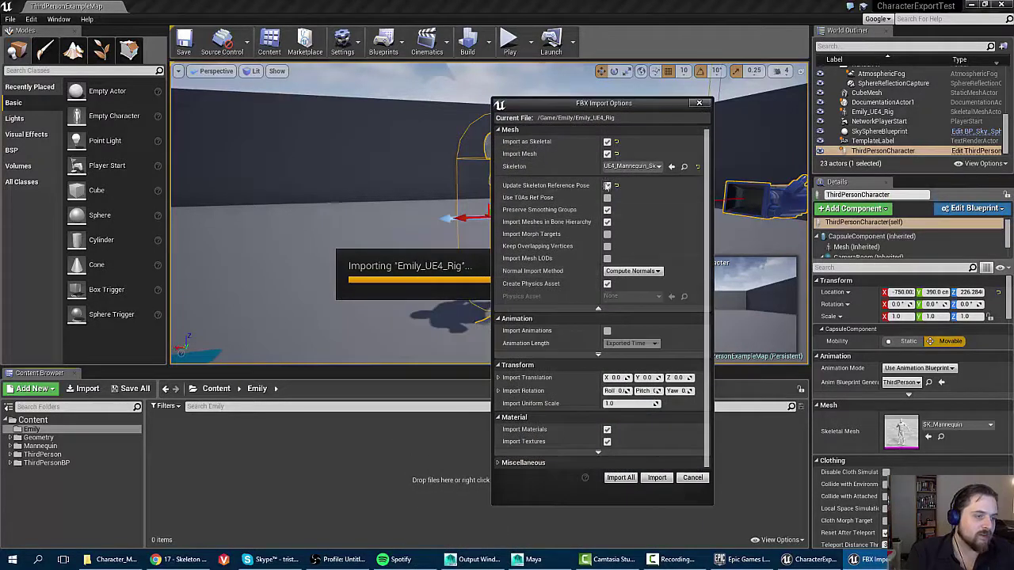
pyautogui.click(648, 478)
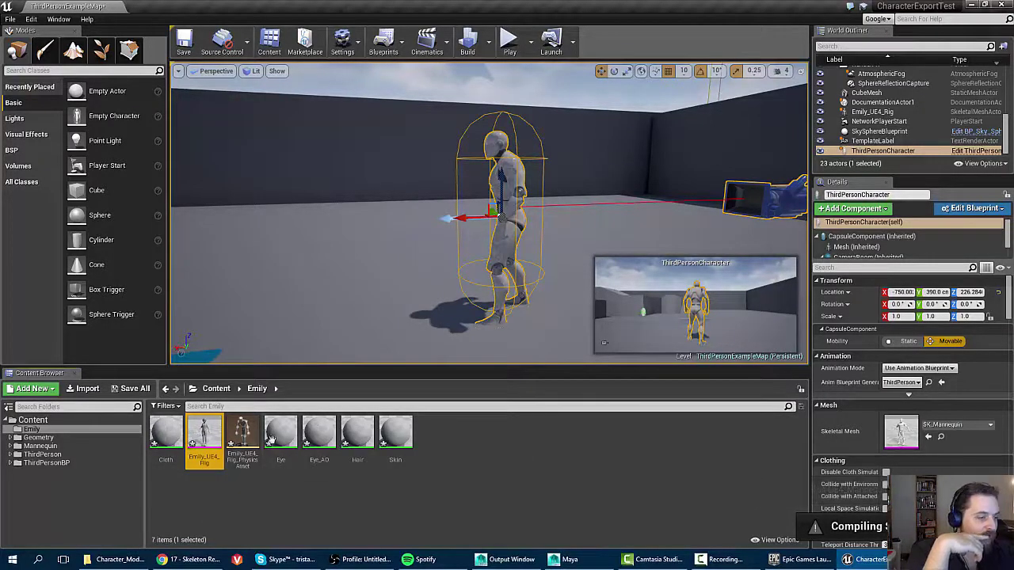
# Open the imported Emily_UE4_Rig skeletal mesh in its editor and place the window so the preview is fully in view.
pyautogui.doubleClick(205, 435)
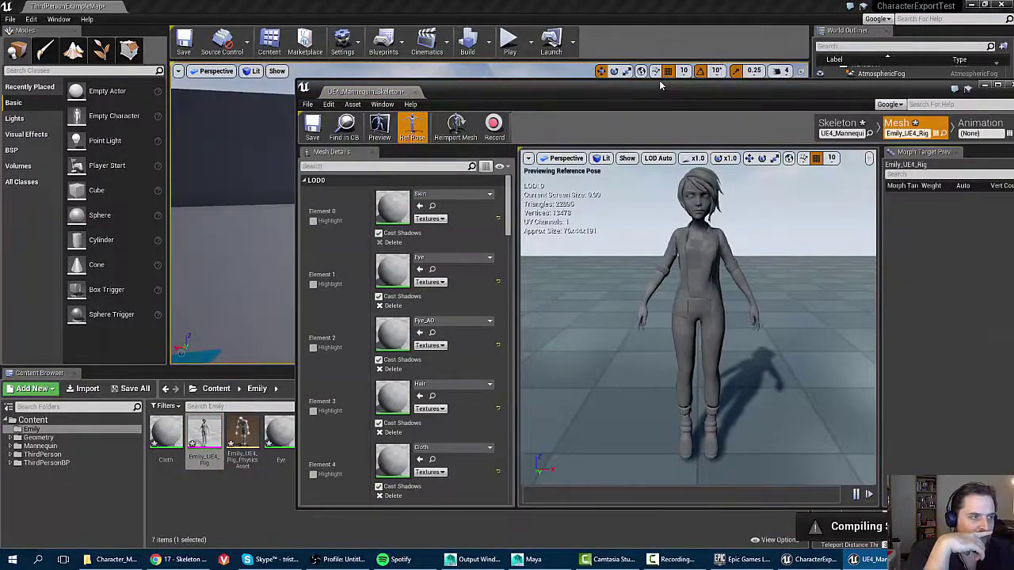
pyautogui.moveTo(661, 85); pyautogui.dragTo(611, 39)
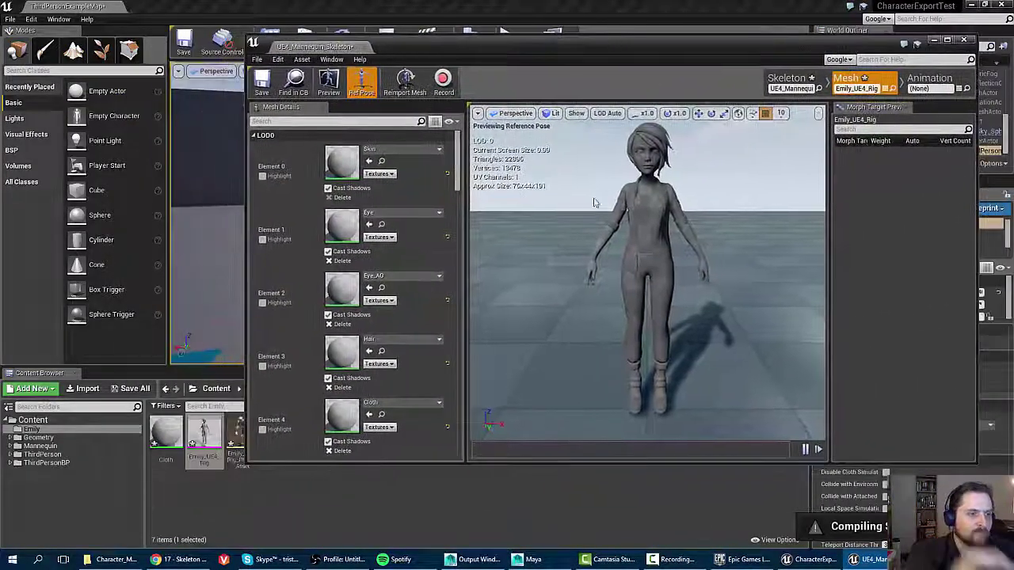
# Show the animations available for Emily with their full names readable and play ThirdPerson_Jump on the mesh.
pyautogui.moveTo(679, 215)
pyautogui.mouseDown()
pyautogui.moveTo(622, 219)
pyautogui.moveTo(699, 218)
pyautogui.mouseUp()
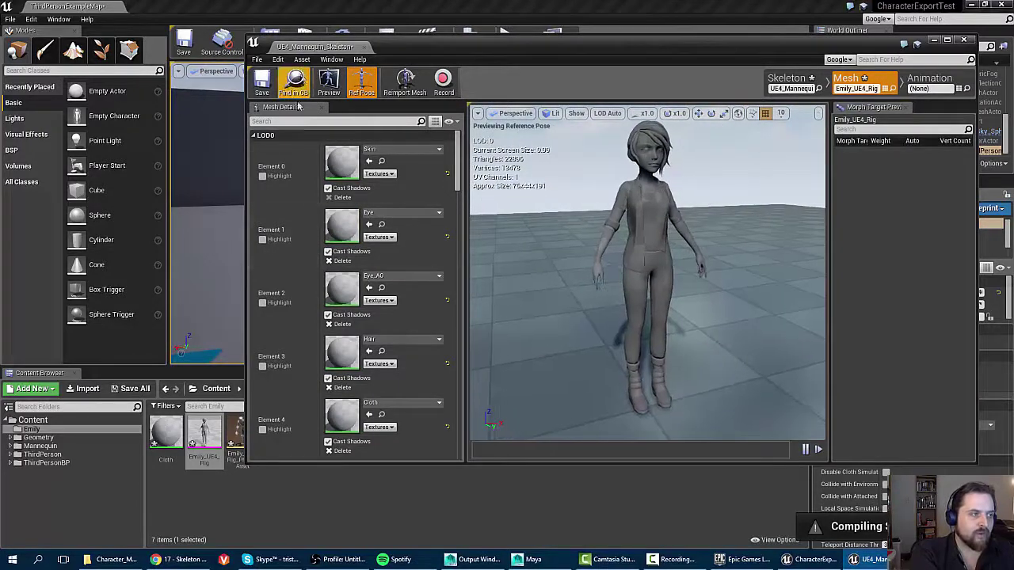
pyautogui.click(927, 82)
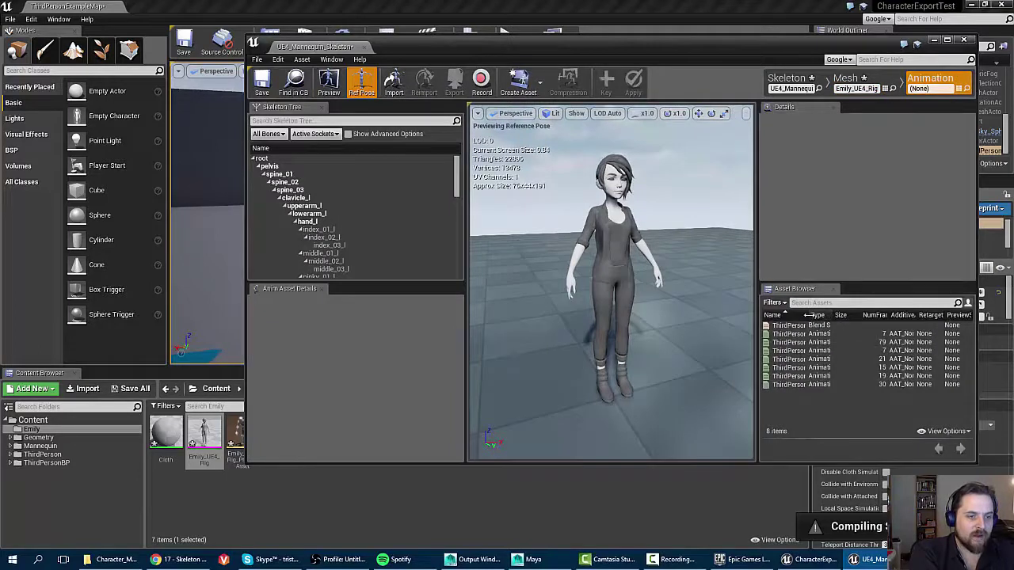
pyautogui.moveTo(806, 315); pyautogui.dragTo(845, 315)
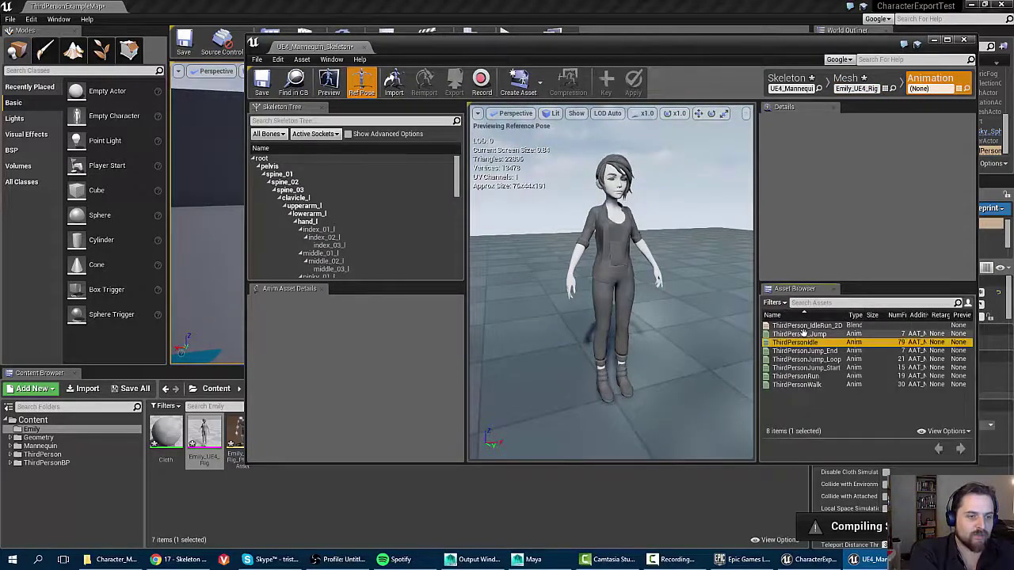
pyautogui.moveTo(803, 334)
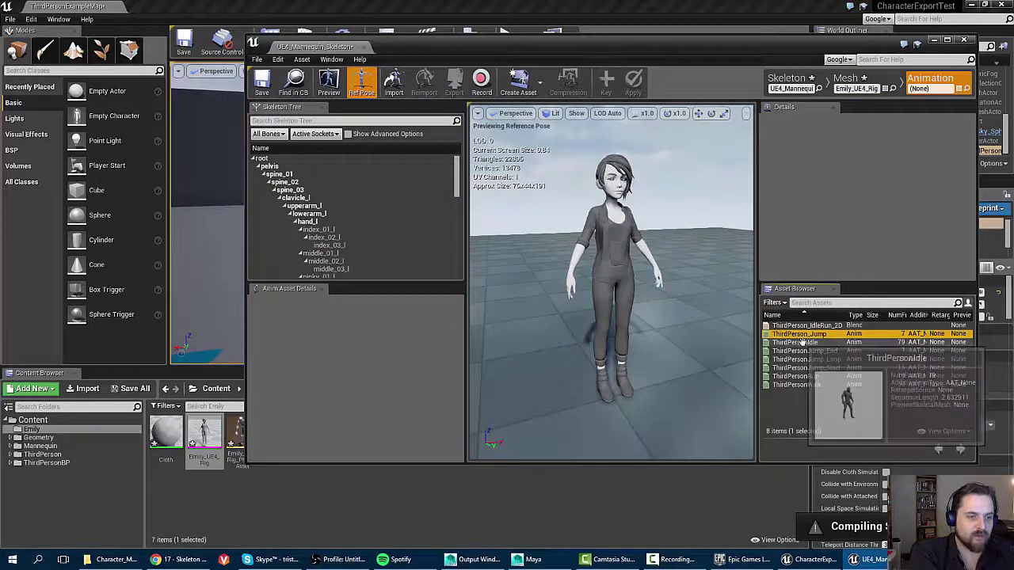
pyautogui.doubleClick(797, 335)
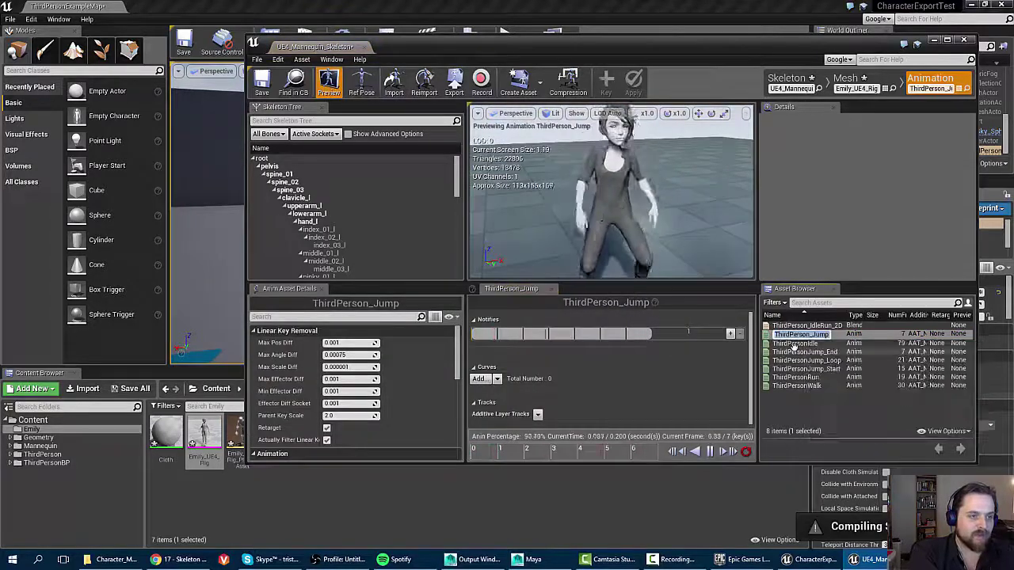
# Play the ThirdPersonIdle animation on Emily and frame her whole figure in the preview.
pyautogui.doubleClick(795, 342)
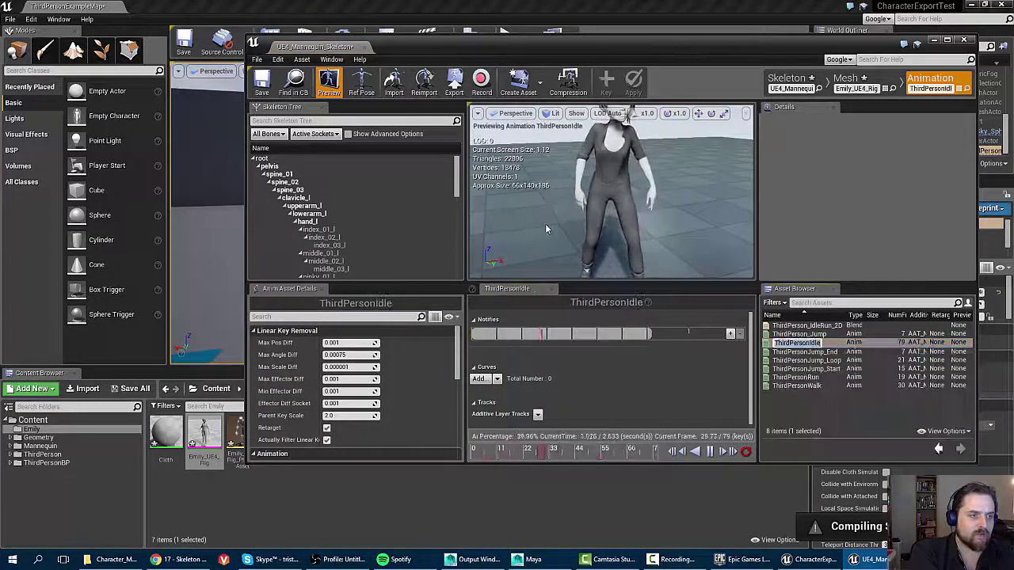
pyautogui.keyDown('alt'); pyautogui.moveTo(574, 218); pyautogui.dragTo(577, 162); pyautogui.keyUp('alt')
pyautogui.keyDown('alt'); pyautogui.moveTo(577, 198); pyautogui.dragTo(523, 200, button='right'); pyautogui.keyUp('alt')
pyautogui.keyDown('alt'); pyautogui.moveTo(577, 198); pyautogui.dragTo(573, 177, button='middle'); pyautogui.keyUp('alt')
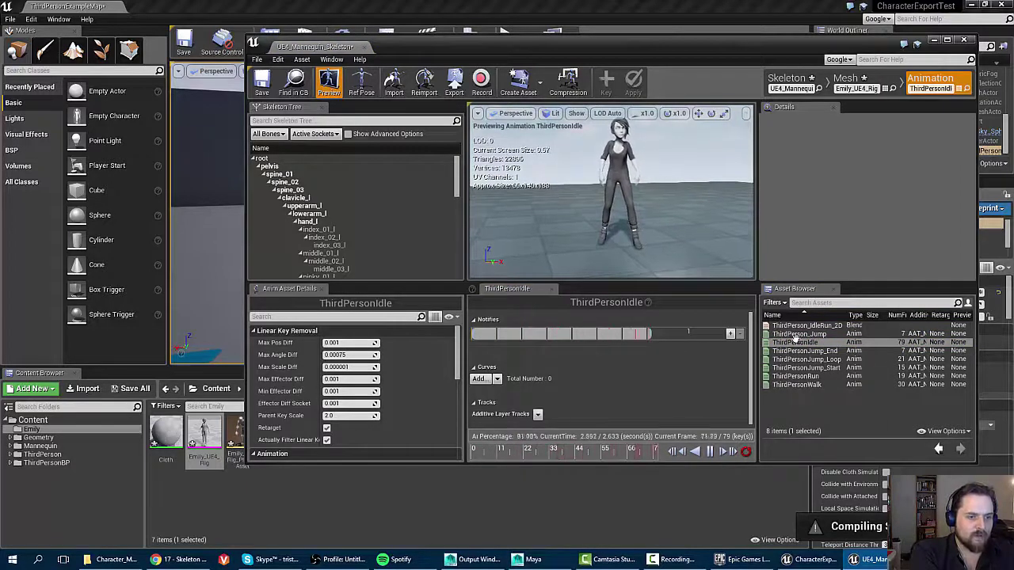
# Preview the ThirdPersonRun animation on Emily, followed by ThirdPersonWalk.
pyautogui.click(806, 376)
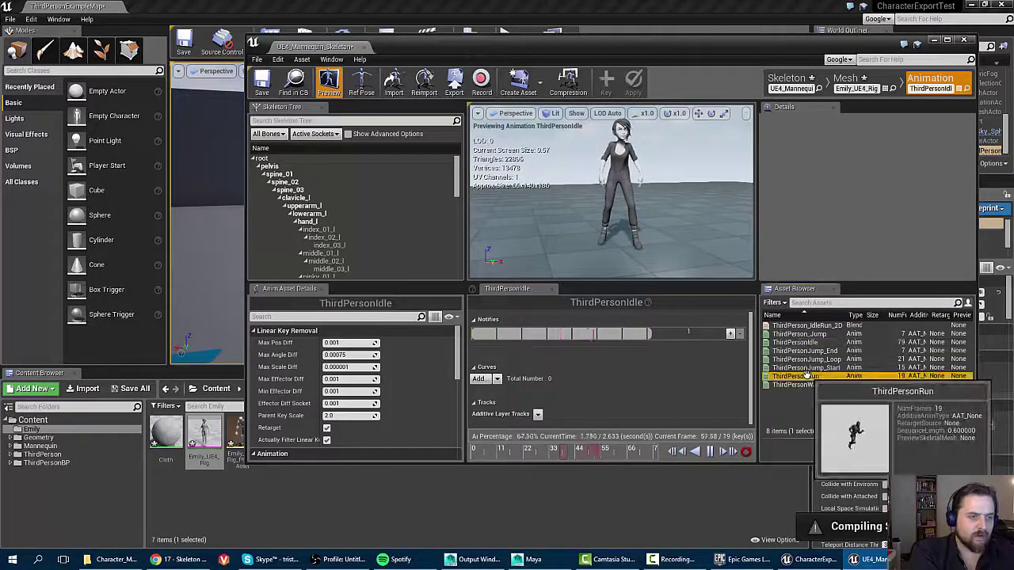
pyautogui.doubleClick(807, 375)
pyautogui.keyDown('alt'); pyautogui.moveTo(616, 262); pyautogui.dragTo(617, 249); pyautogui.keyUp('alt')
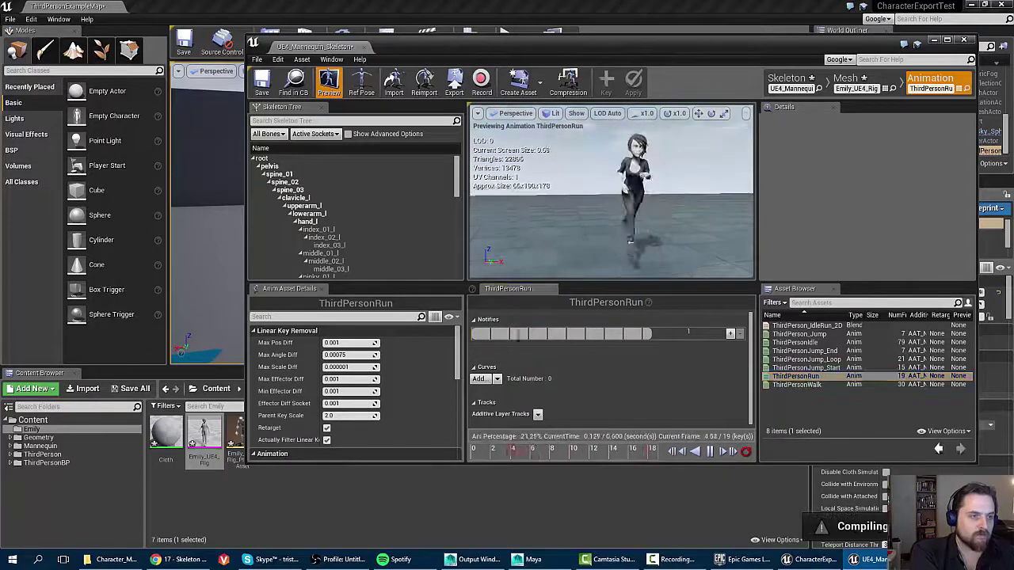
pyautogui.click(798, 385)
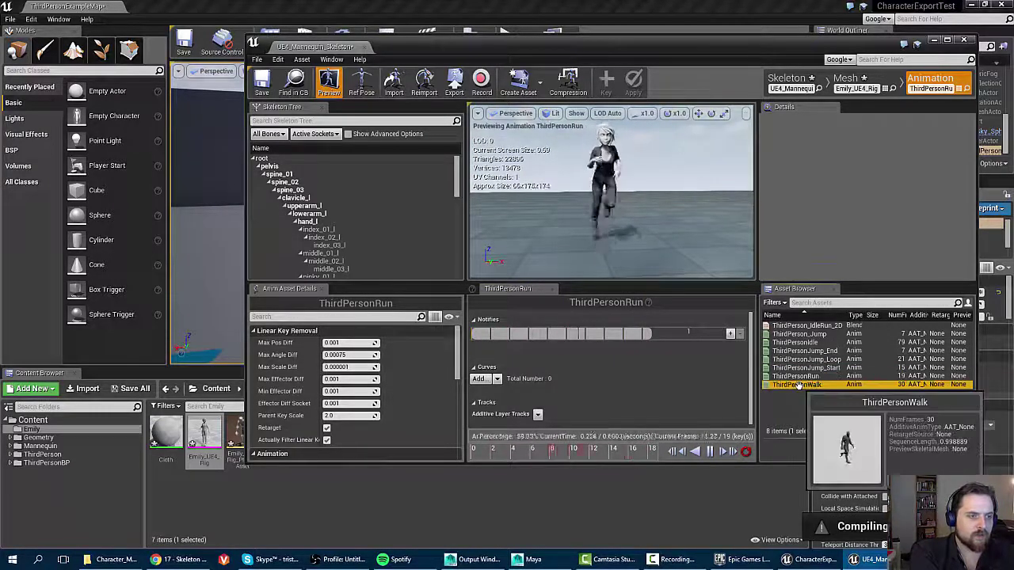
pyautogui.doubleClick(799, 385)
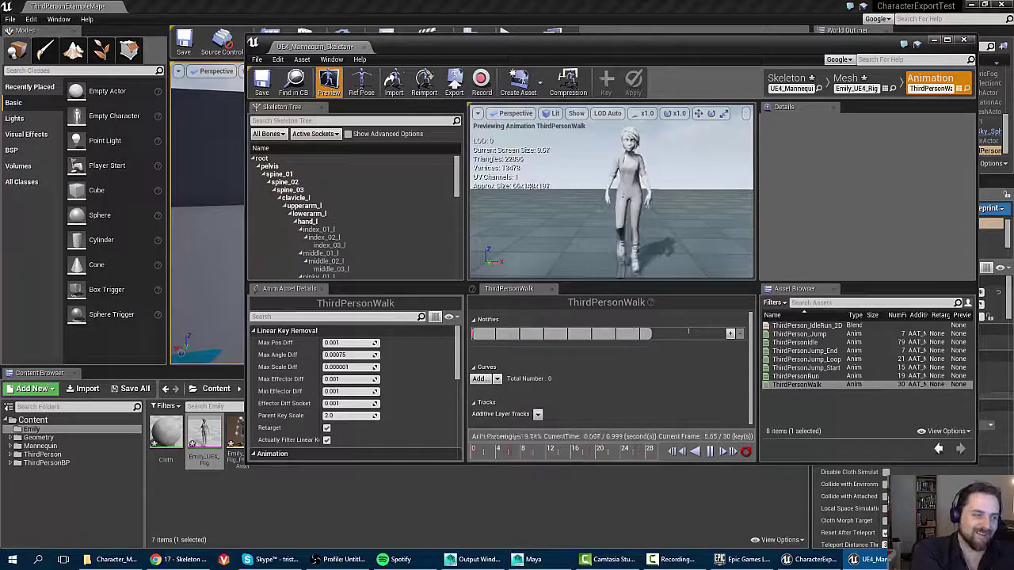
# Switch to the mannequin skeleton and show the advanced bone options to review each bone's translation retargeting mode.
pyautogui.click(787, 82)
pyautogui.moveTo(533, 318)
pyautogui.mouseDown(button='right')
pyautogui.moveTo(500, 328)
pyautogui.moveTo(537, 325)
pyautogui.moveTo(509, 325)
pyautogui.moveTo(533, 328)
pyautogui.moveTo(514, 318)
pyautogui.moveTo(519, 329)
pyautogui.mouseUp(button='right')
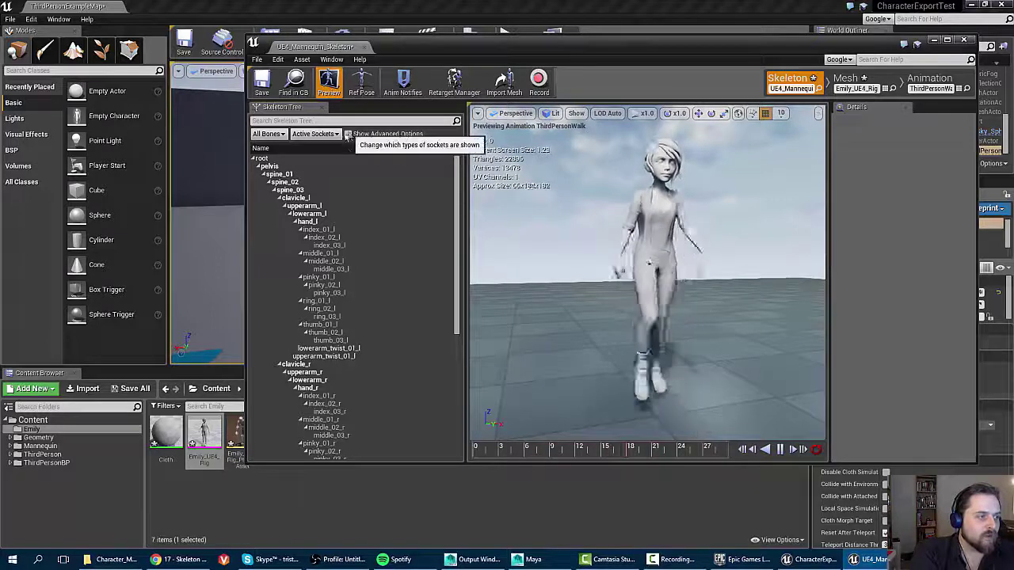
pyautogui.click(347, 134)
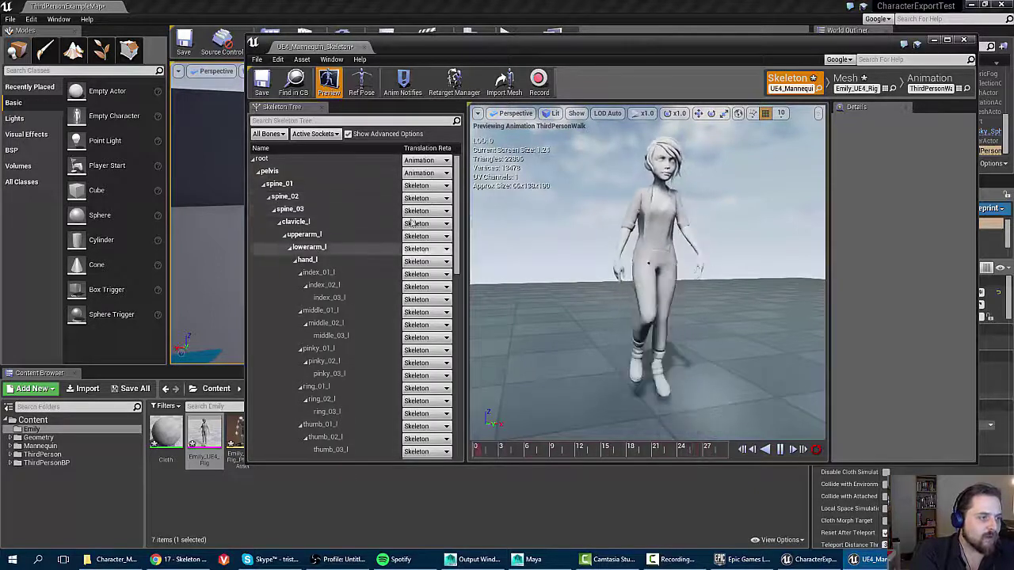
pyautogui.click(413, 174)
pyautogui.click(416, 194)
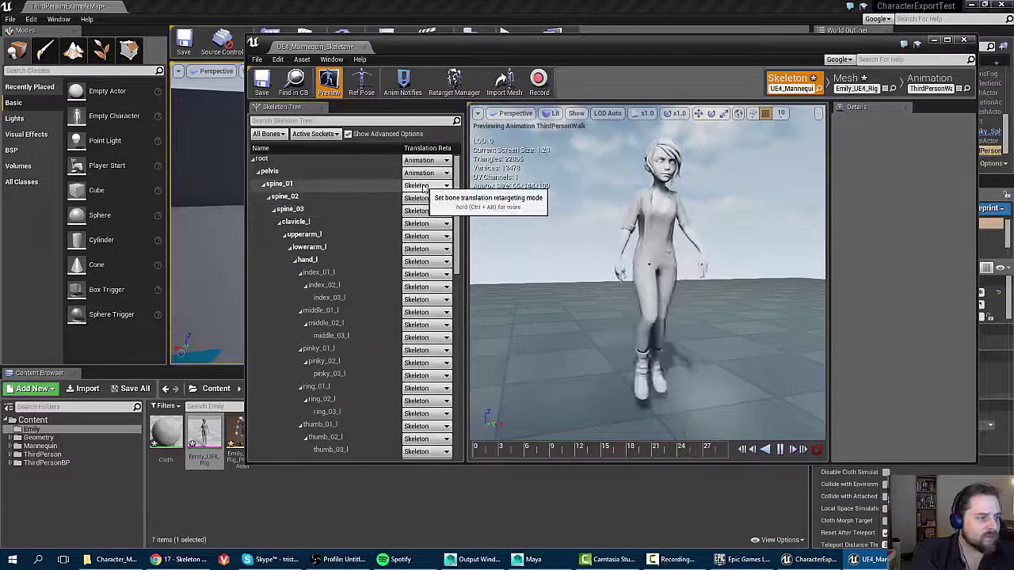
pyautogui.scroll(-10, 416, 252)
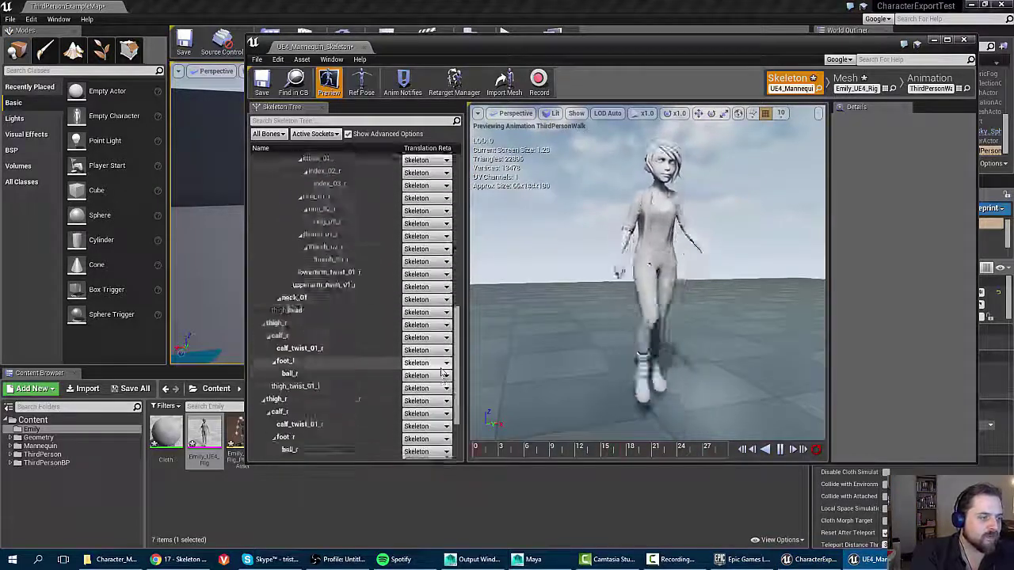
pyautogui.scroll(9, 444, 372)
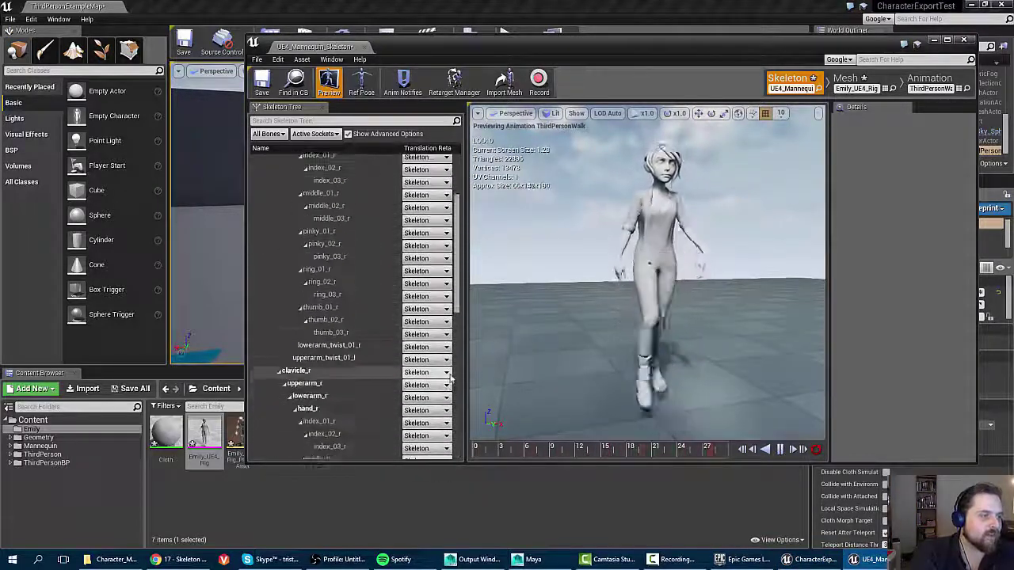
pyautogui.scroll(1, 451, 378)
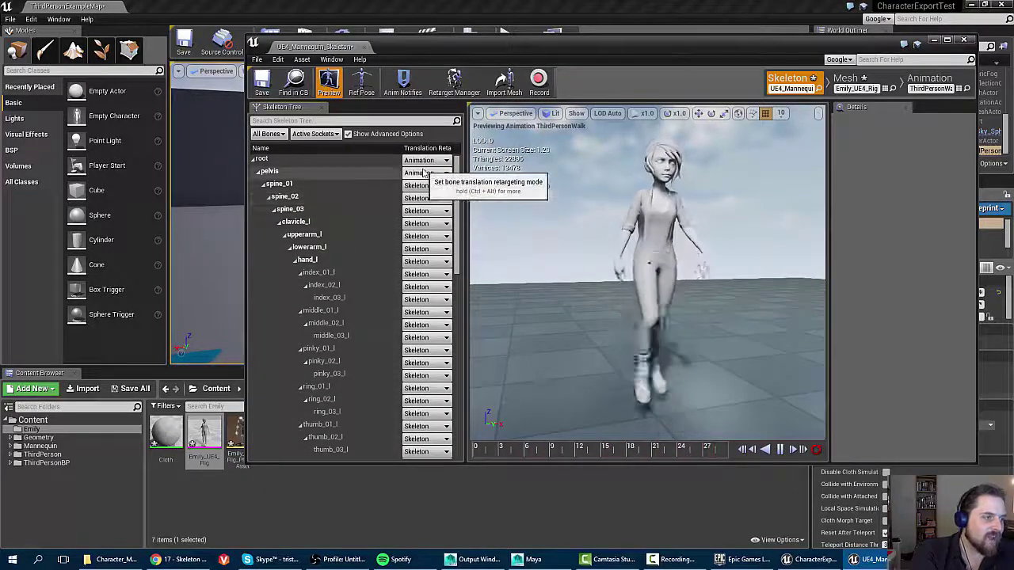
# Try the root bone's translation retargeting as Animation Scaled, back to Animation, and again as Animation Scaled.
pyautogui.click(426, 172)
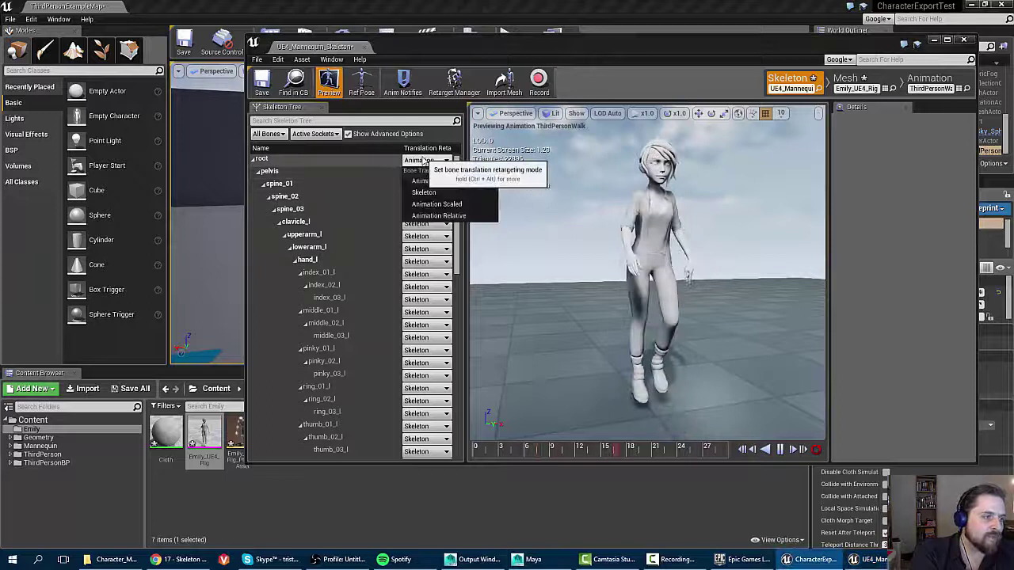
pyautogui.click(449, 205)
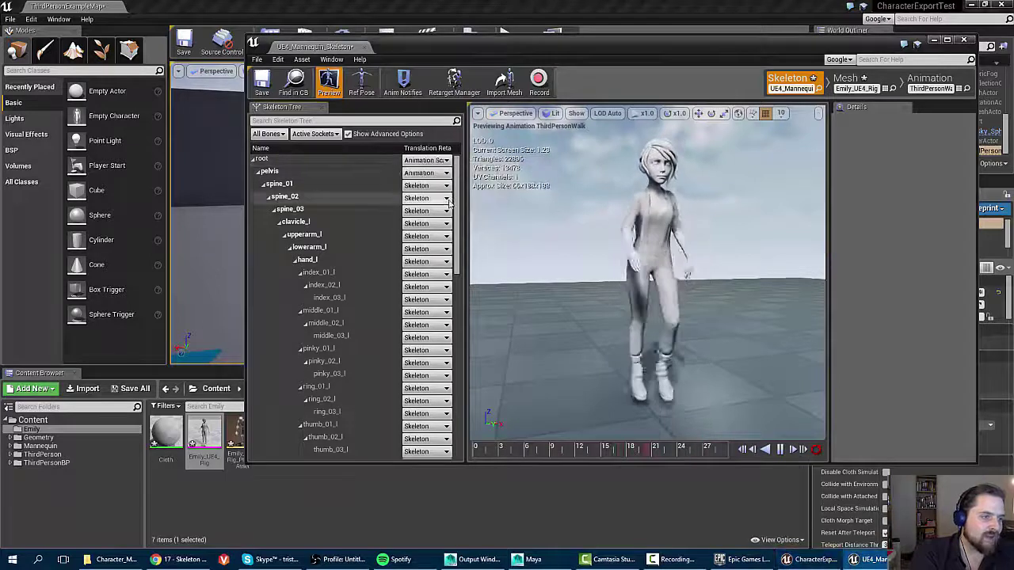
pyautogui.click(426, 160)
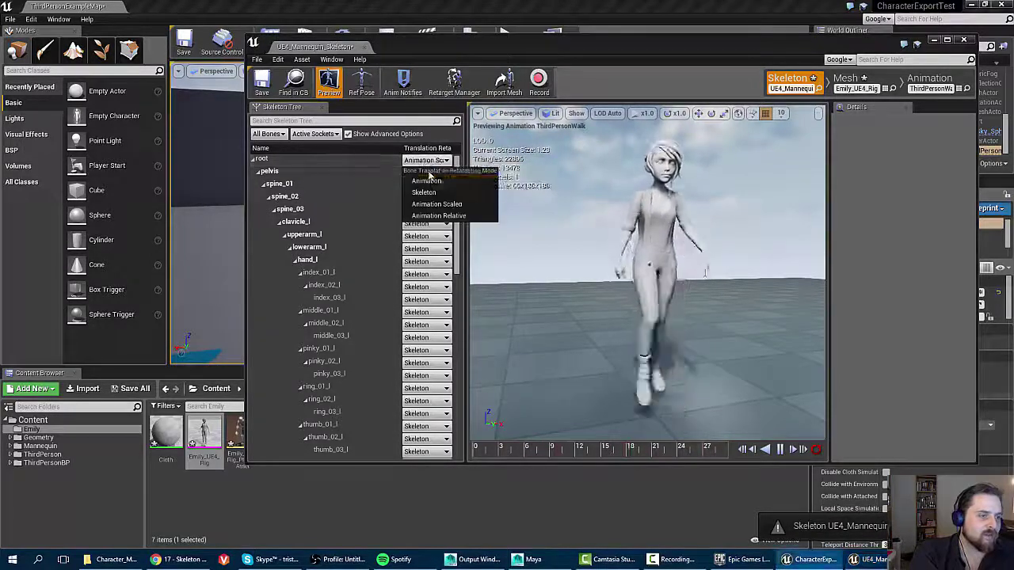
pyautogui.click(432, 184)
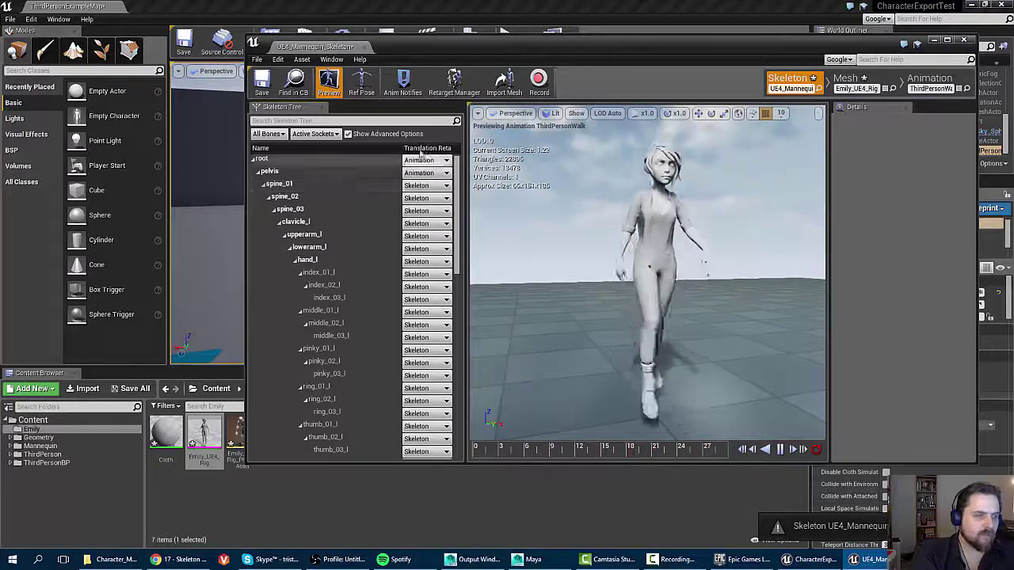
pyautogui.click(425, 161)
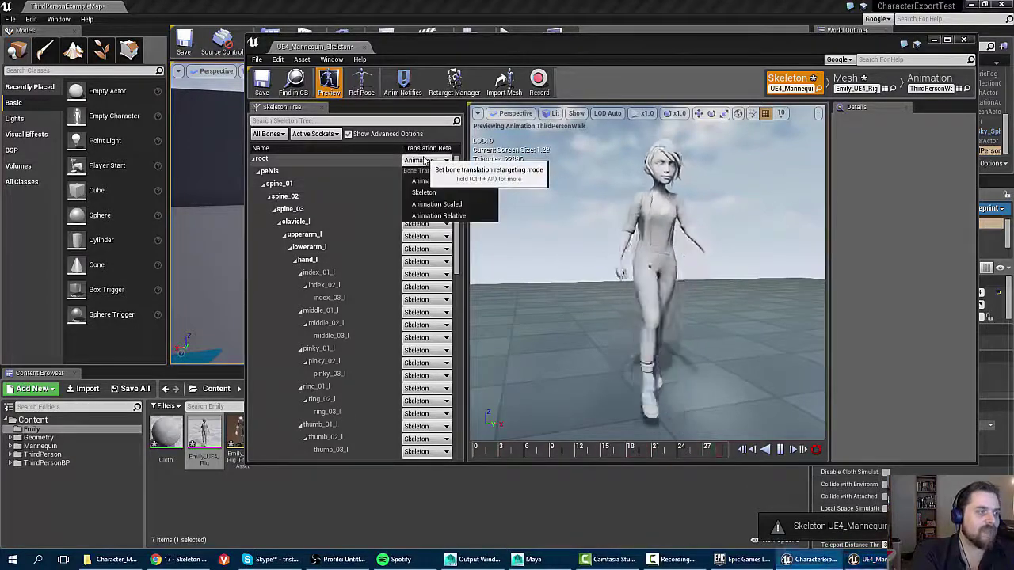
pyautogui.click(437, 204)
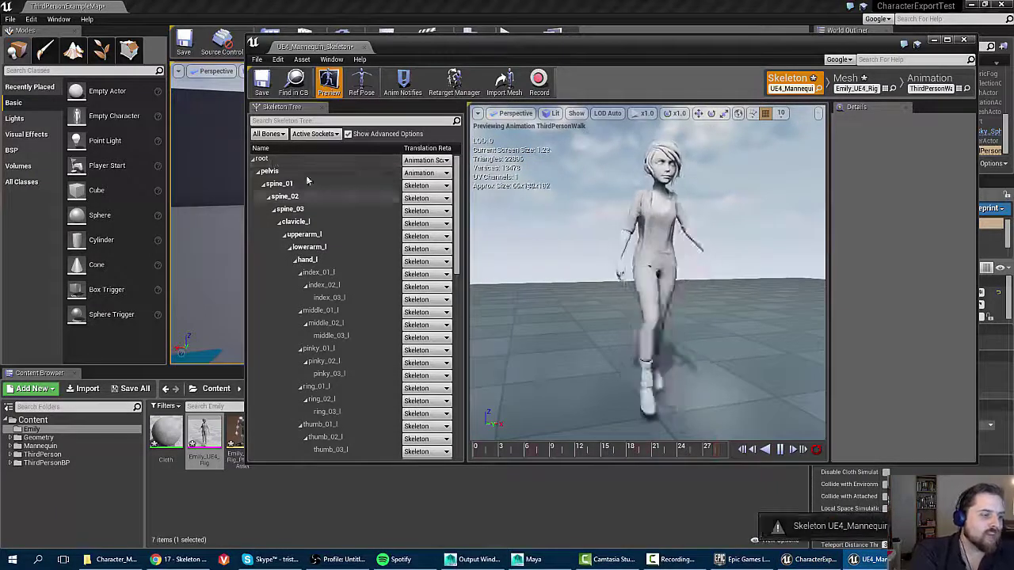
# Examine the left hand and finger bones in the skeleton tree together with their translation retargeting modes.
pyautogui.moveTo(457, 225); pyautogui.dragTo(456, 310)
pyautogui.scroll(5, 457, 310)
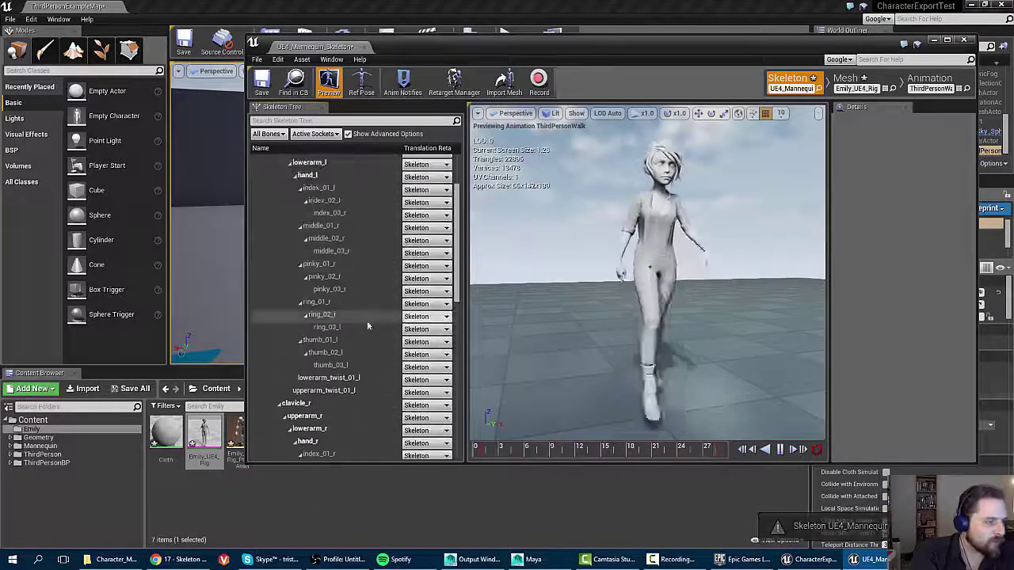
pyautogui.click(318, 188)
pyautogui.click(325, 200)
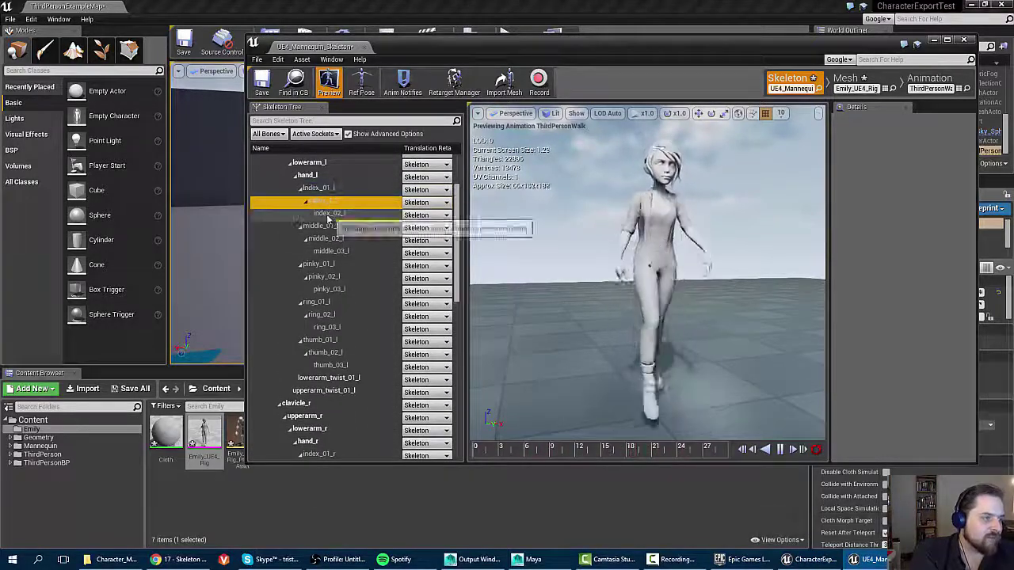
pyautogui.click(321, 226)
pyautogui.click(326, 238)
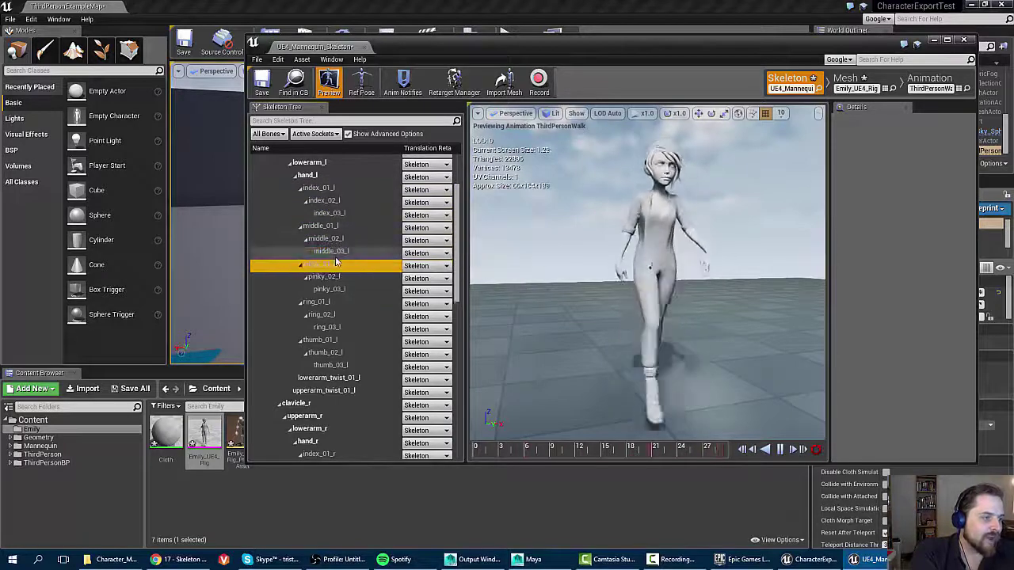
pyautogui.click(335, 253)
pyautogui.click(336, 229)
pyautogui.click(332, 202)
pyautogui.click(327, 189)
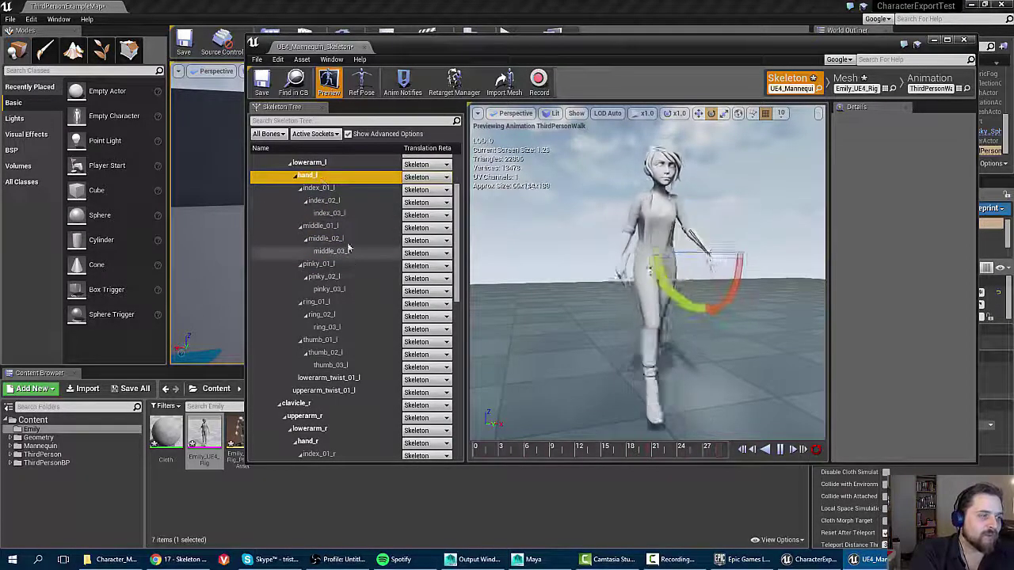
pyautogui.click(327, 190)
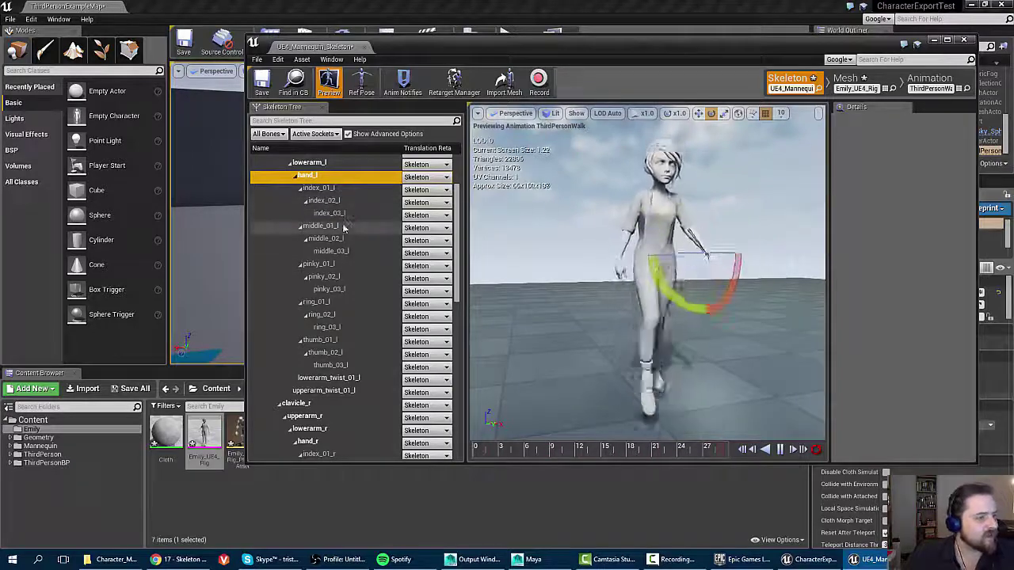
# Recursively set the translation retargeting mode to Animation from the root bone down through the whole skeleton.
pyautogui.scroll(3, 345, 240)
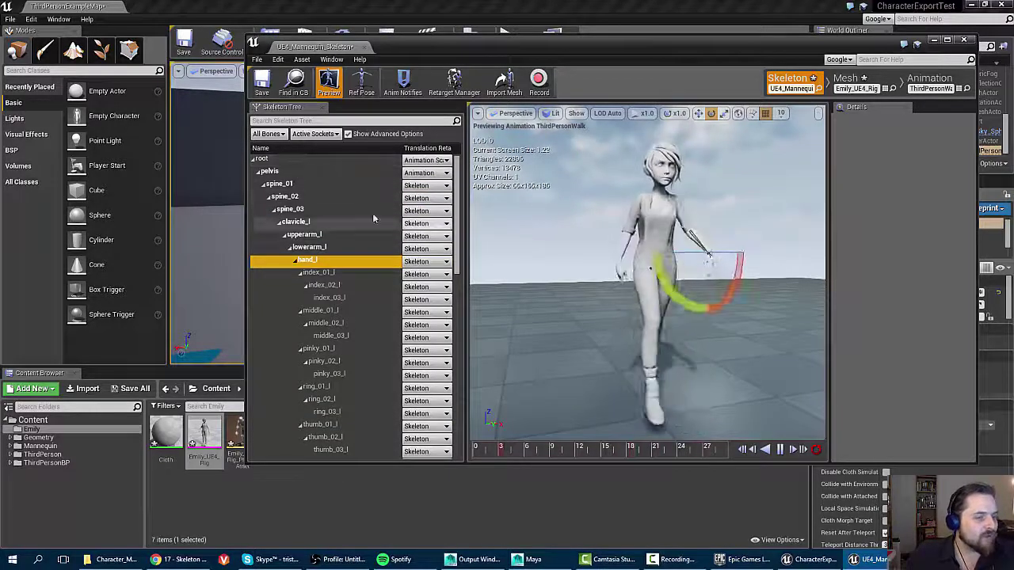
pyautogui.rightClick(283, 161)
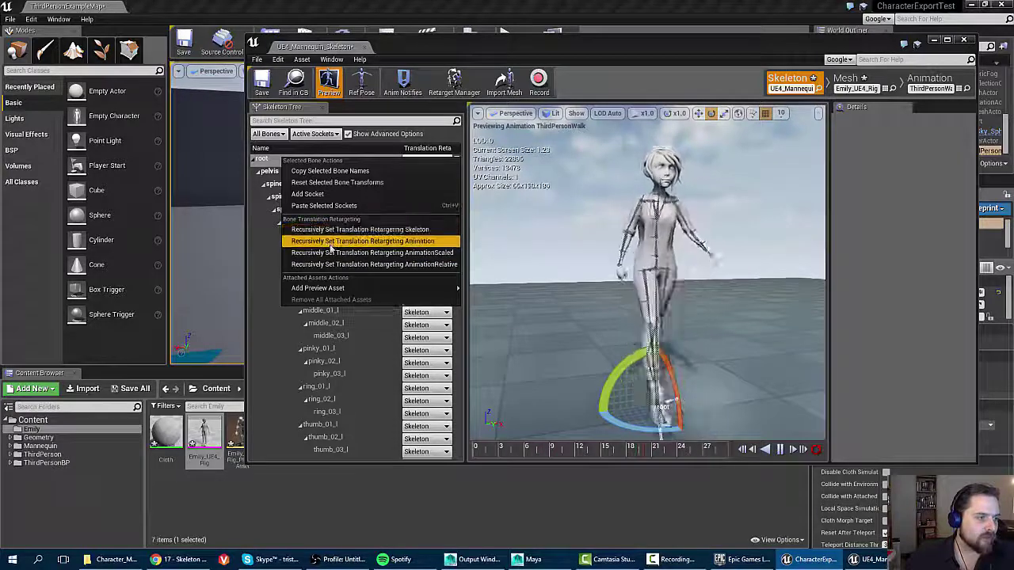
pyautogui.moveTo(340, 285)
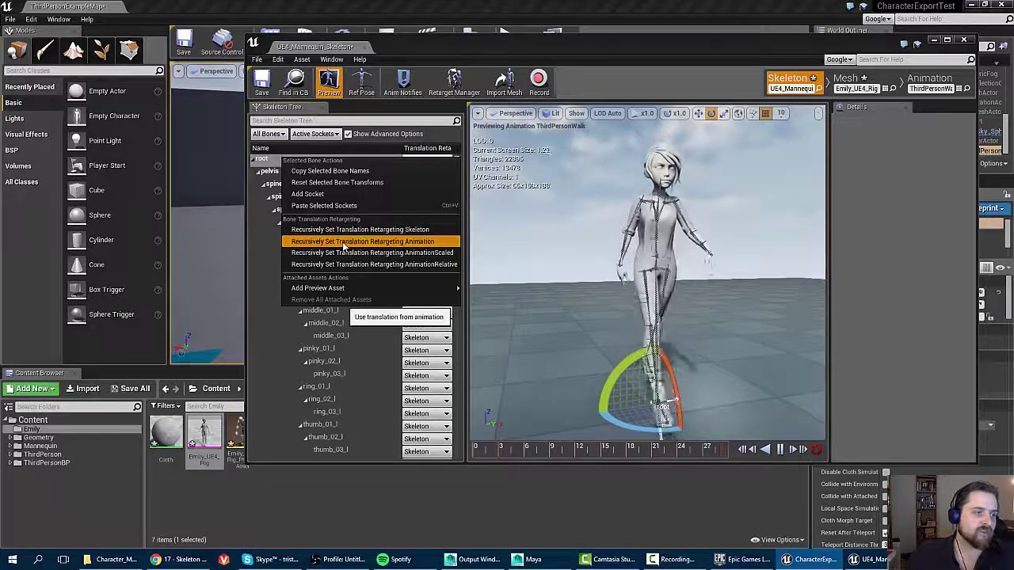
pyautogui.click(345, 243)
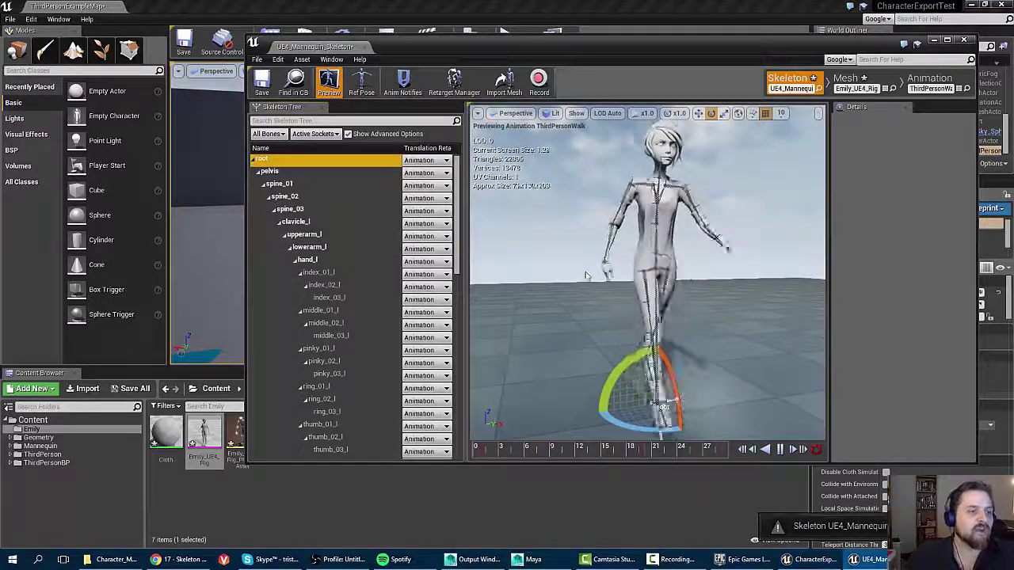
# Examine Emily's proportions and bones during the ThirdPersonWalk preview from different angles and distances.
pyautogui.keyDown('alt'); pyautogui.moveTo(587, 275); pyautogui.dragTo(614, 269); pyautogui.keyUp('alt')
pyautogui.moveTo(614, 269); pyautogui.dragTo(610, 297, button='right')
pyautogui.scroll(-6, 610, 297)
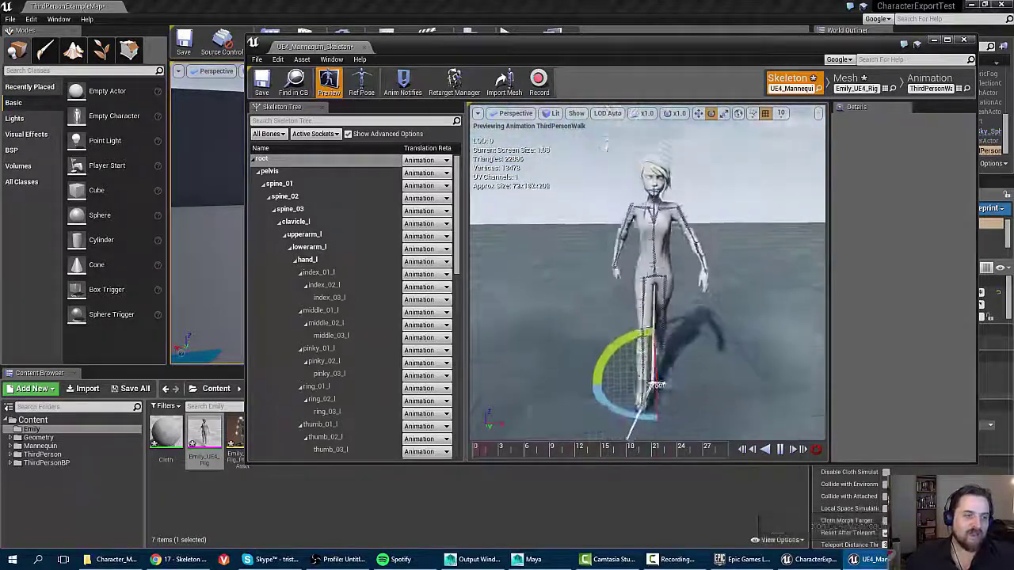
pyautogui.scroll(4, 651, 283)
pyautogui.scroll(-2, 652, 283)
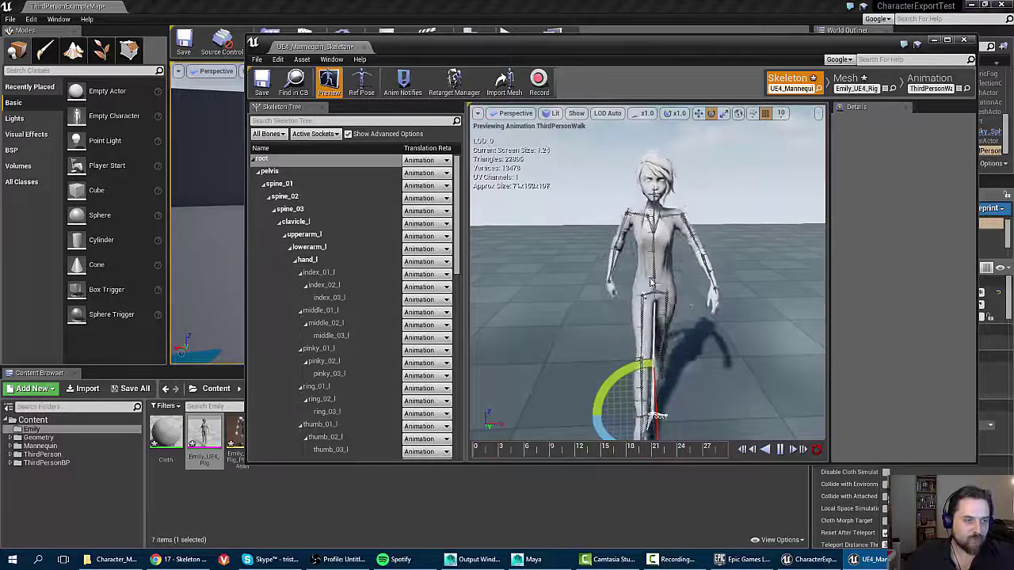
pyautogui.keyDown('alt'); pyautogui.moveTo(652, 282); pyautogui.dragTo(659, 247); pyautogui.keyUp('alt')
pyautogui.keyDown('alt'); pyautogui.moveTo(659, 248); pyautogui.dragTo(653, 190, button='middle'); pyautogui.keyUp('alt')
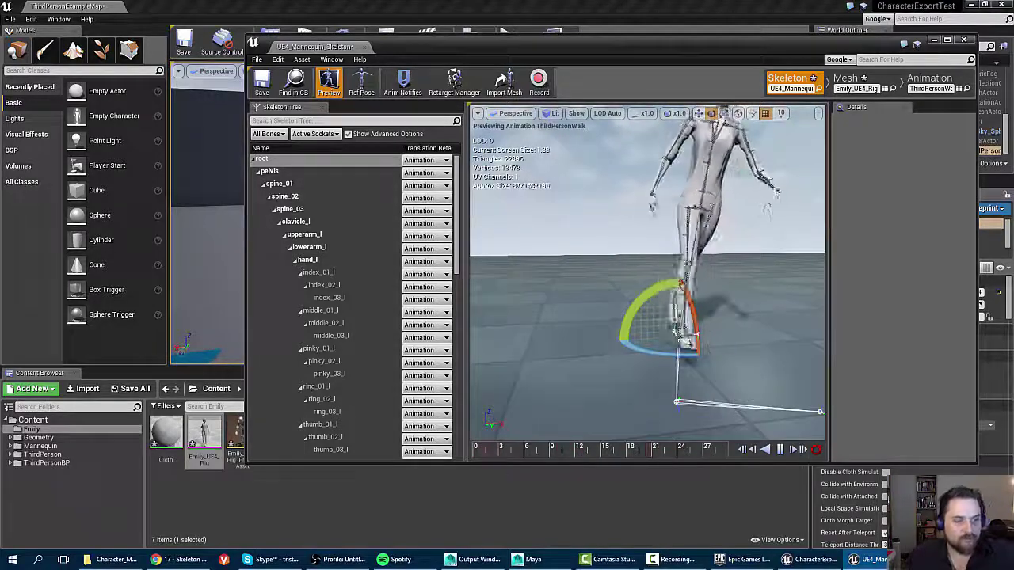
# Recursively set the translation retargeting mode to Skeleton from the root bone down through the whole skeleton.
pyautogui.click(654, 190)
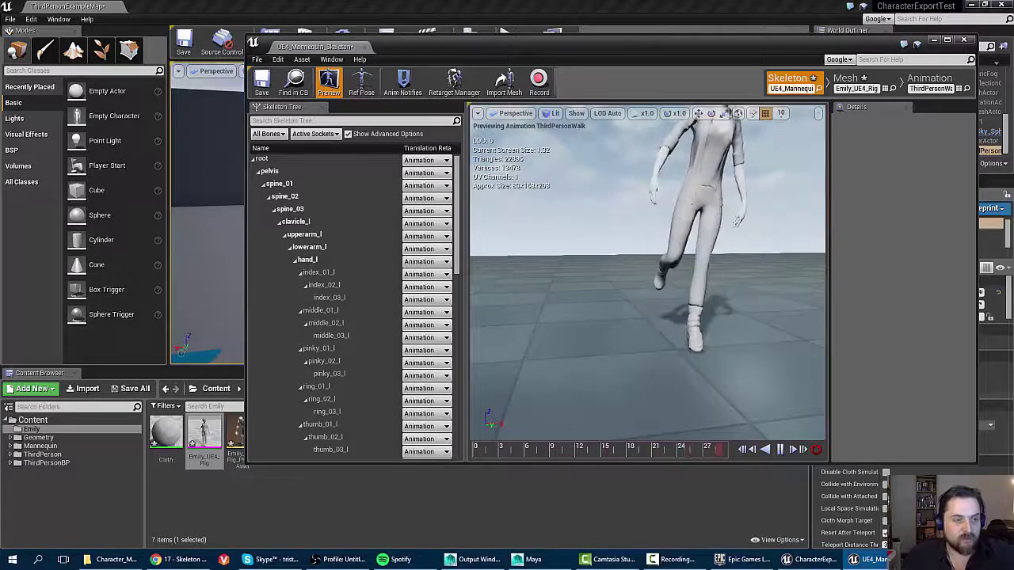
pyautogui.keyDown('alt'); pyautogui.moveTo(576, 313); pyautogui.dragTo(567, 302); pyautogui.keyUp('alt')
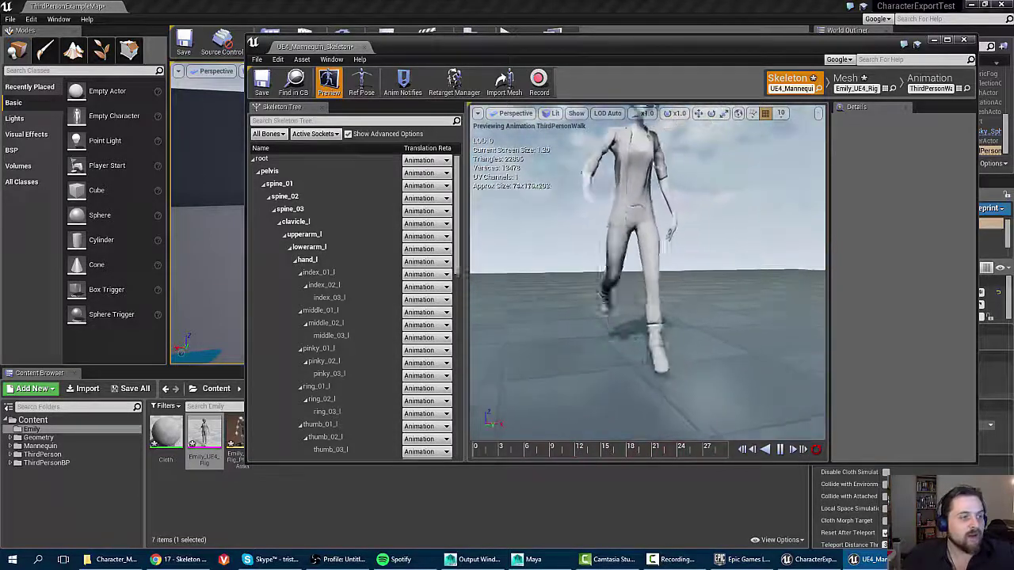
pyautogui.moveTo(566, 303); pyautogui.dragTo(586, 341, button='middle')
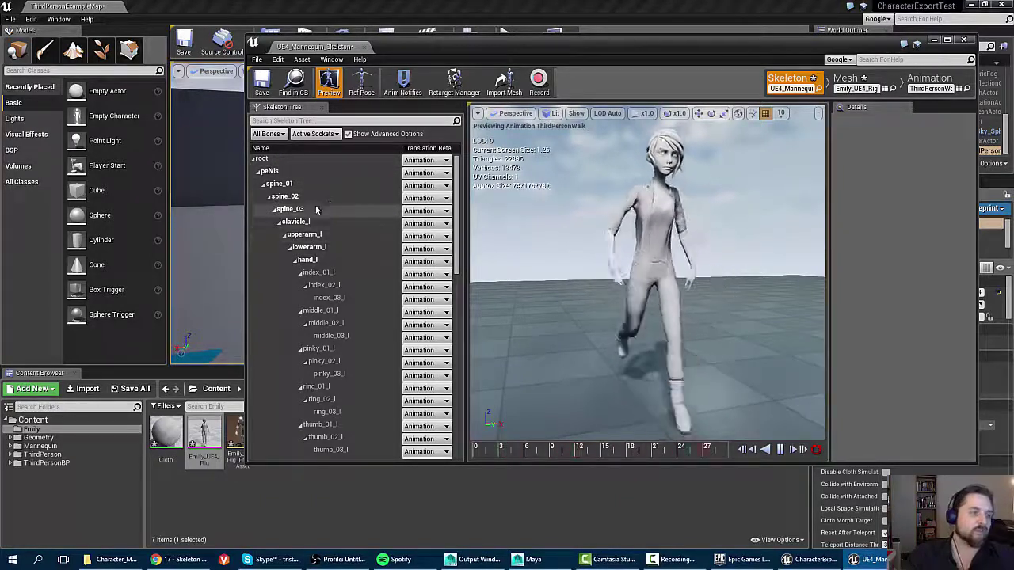
pyautogui.rightClick(271, 159)
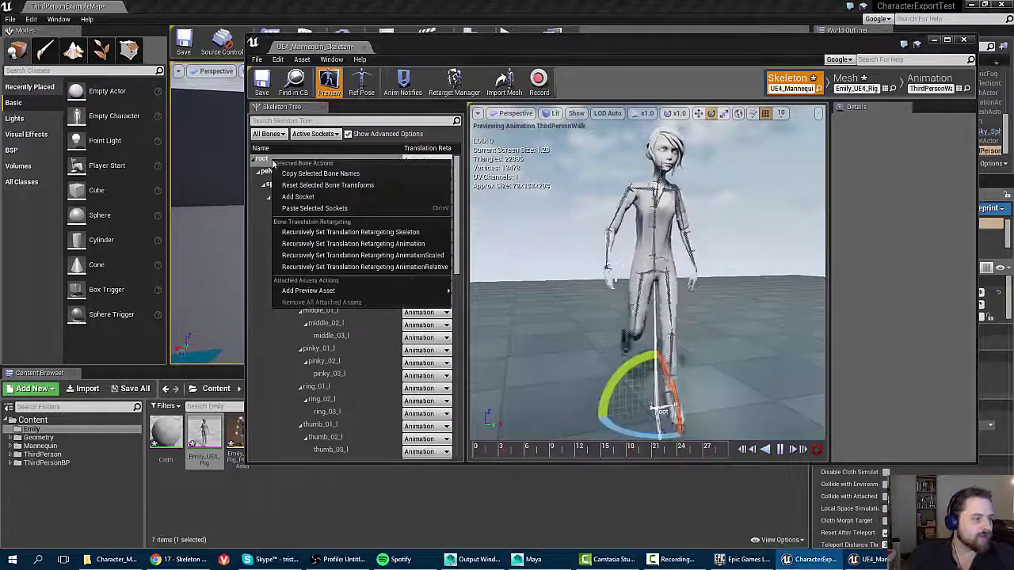
pyautogui.click(341, 233)
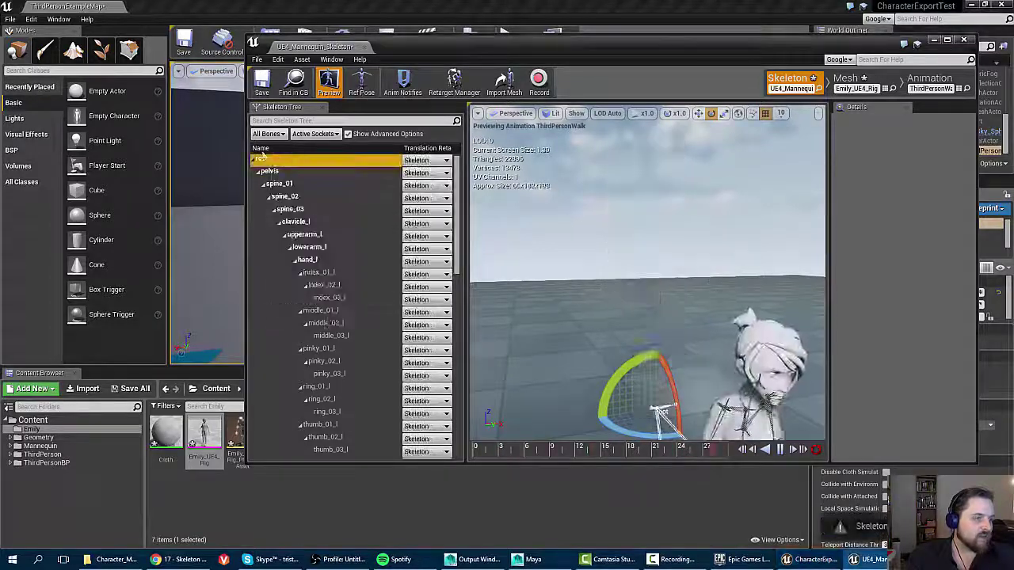
# Set the translation retargeting of the root bone to Animation Scaled and of the pelvis to Animation.
pyautogui.moveTo(607, 277); pyautogui.dragTo(649, 380, button='right')
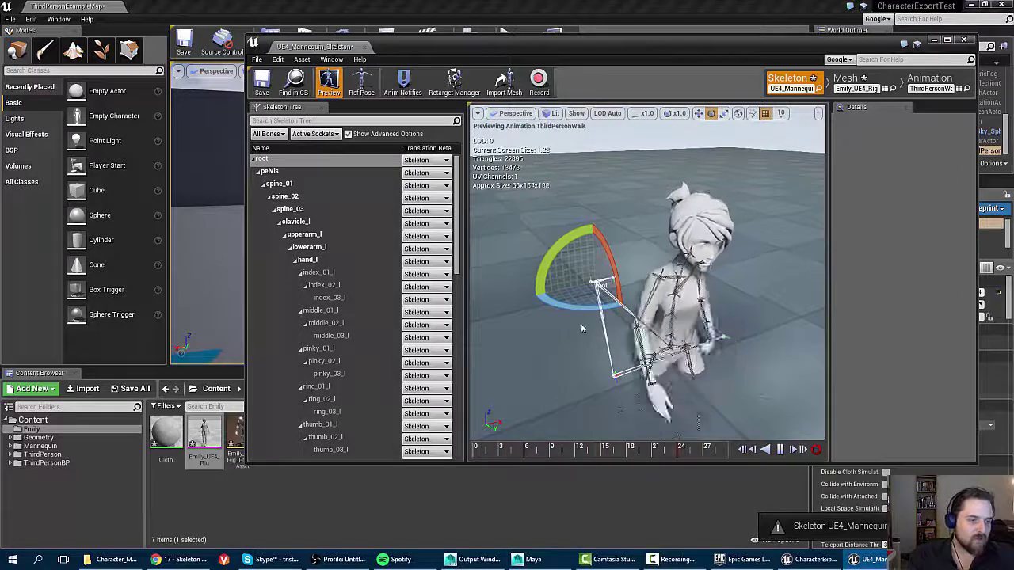
pyautogui.moveTo(581, 328); pyautogui.dragTo(554, 262, button='right')
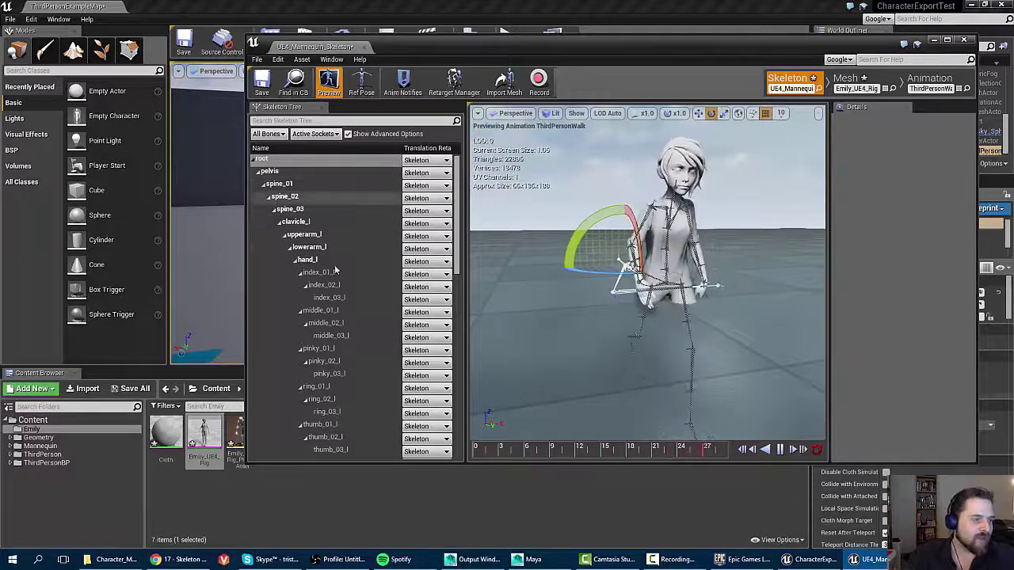
pyautogui.scroll(-10, 333, 266)
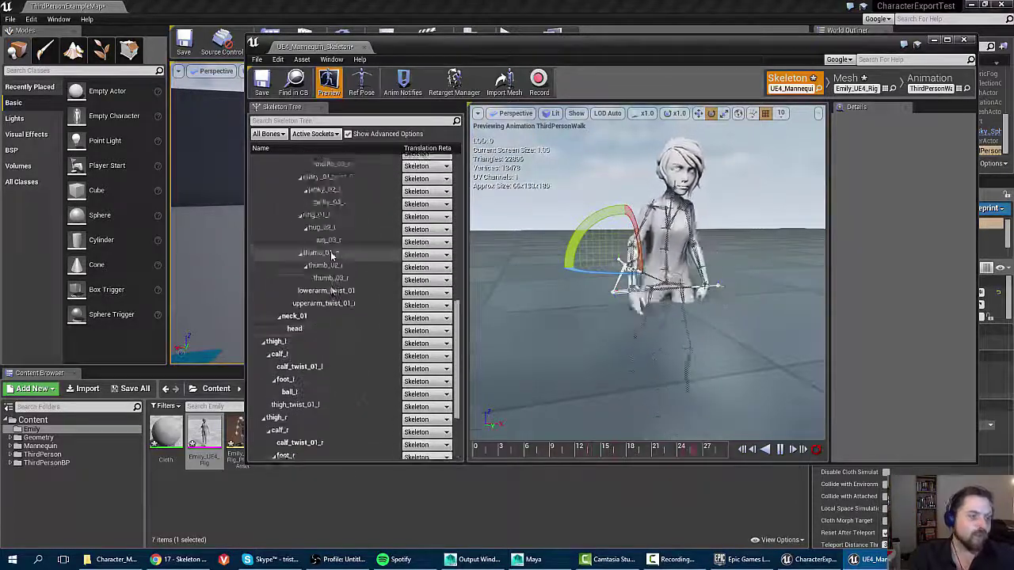
pyautogui.scroll(15, 333, 255)
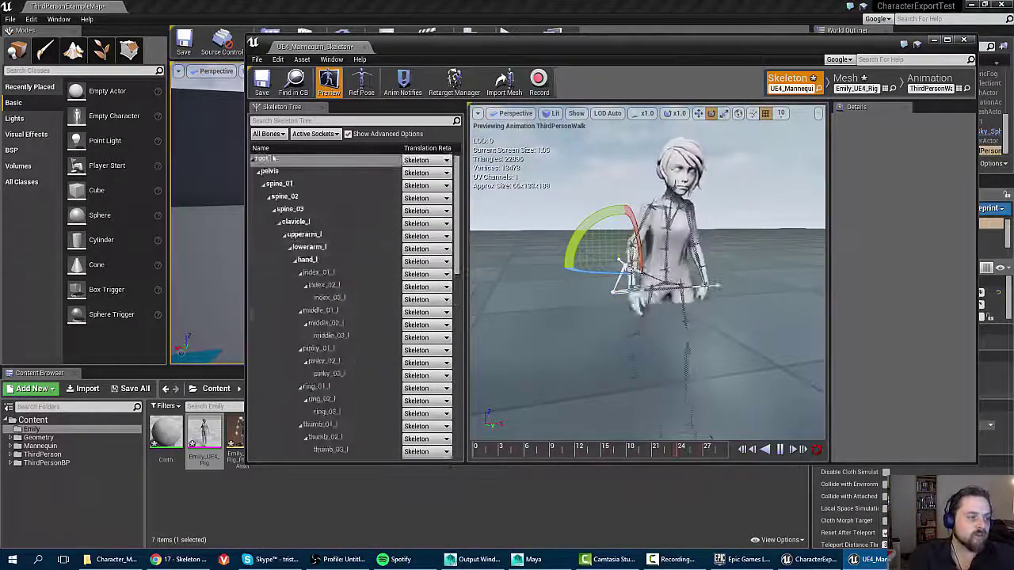
pyautogui.click(424, 161)
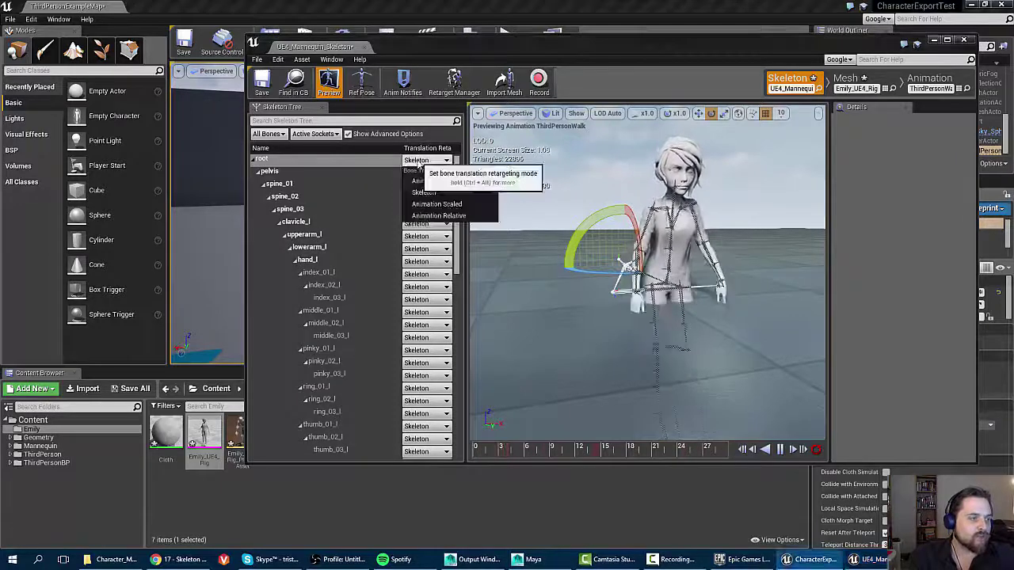
pyautogui.click(434, 204)
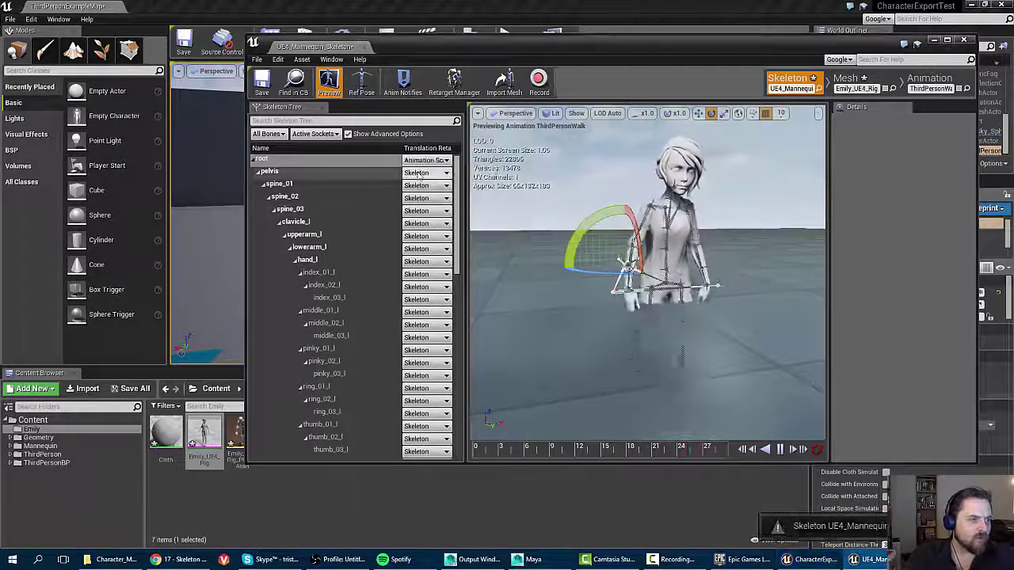
pyautogui.click(418, 172)
pyautogui.click(428, 194)
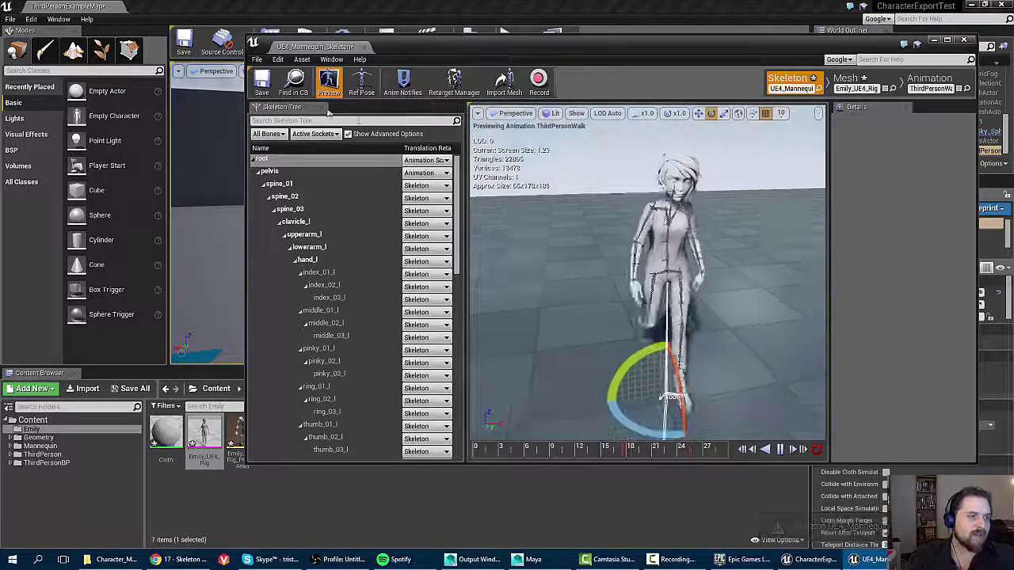
# Save the UE4_Mannequin skeleton and close its editor window.
pyautogui.click(261, 80)
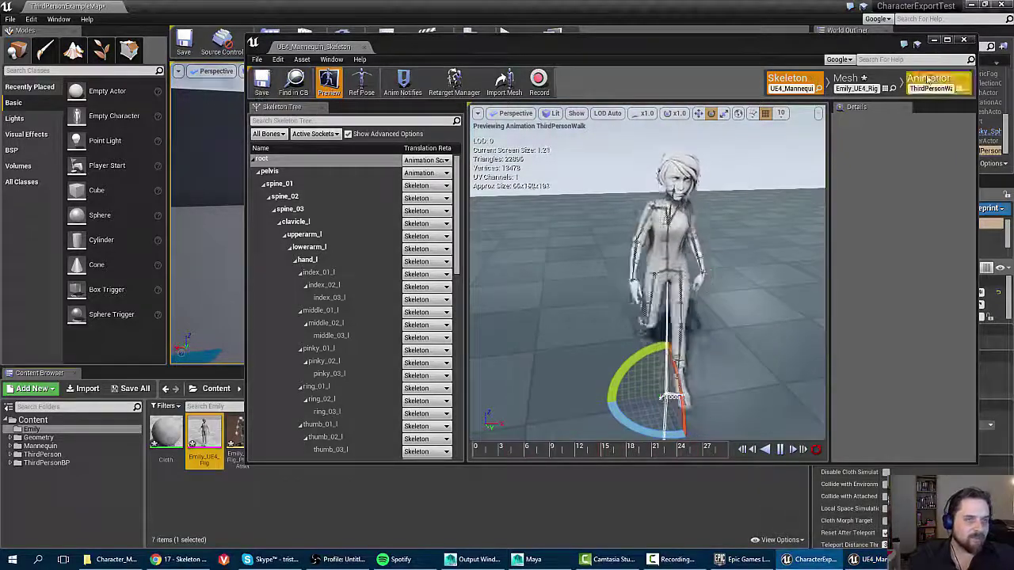
pyautogui.click(964, 40)
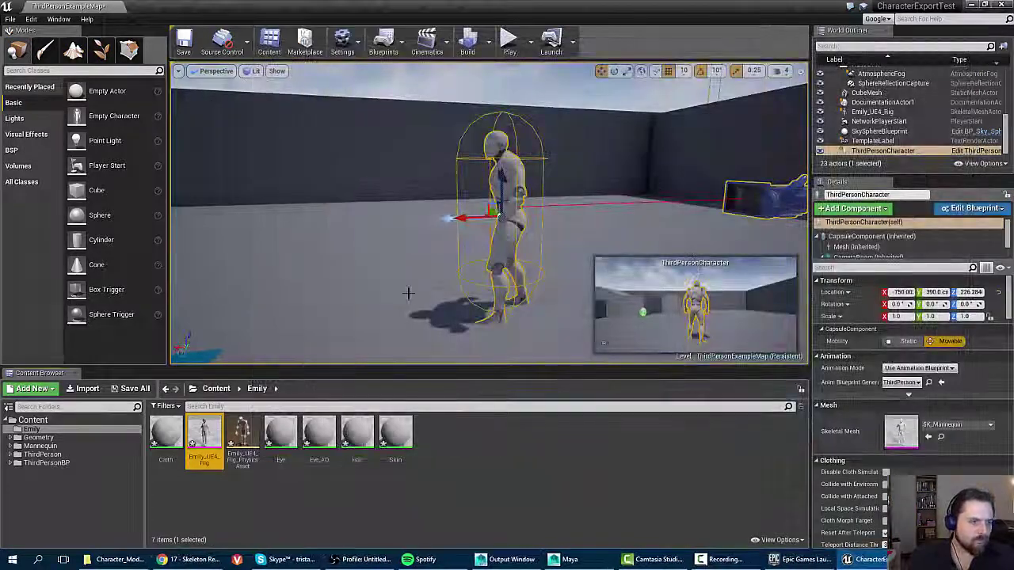
pyautogui.moveTo(259, 263); pyautogui.dragTo(260, 268, button='right')
pyautogui.press('w')
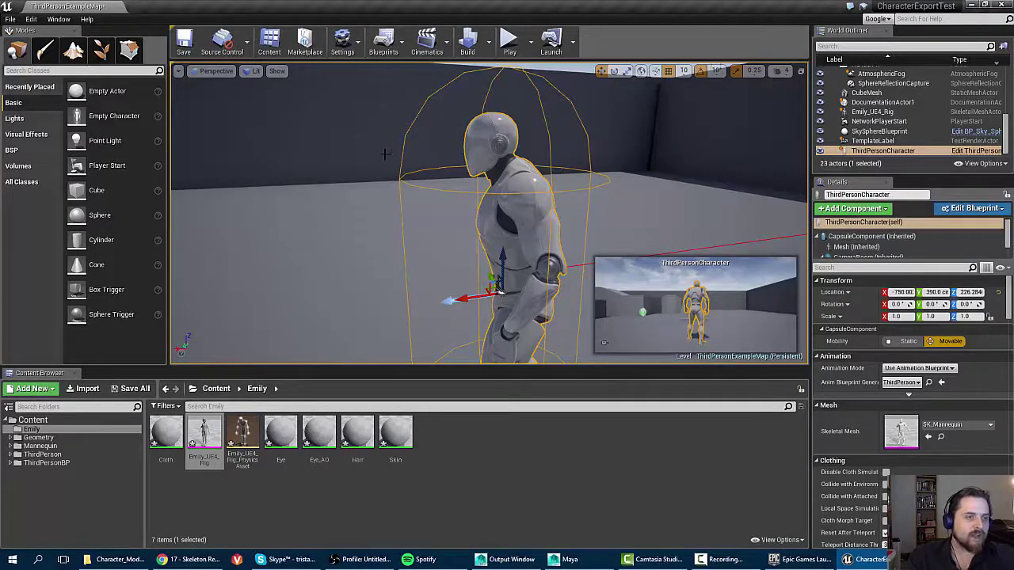
pyautogui.moveTo(409, 239); pyautogui.dragTo(412, 244, button='right')
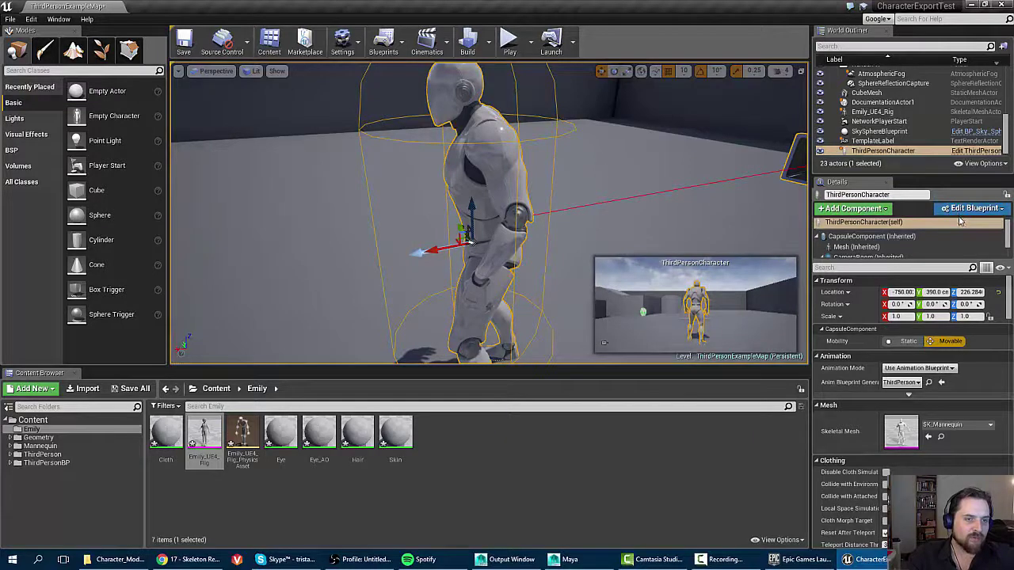
pyautogui.click(956, 209)
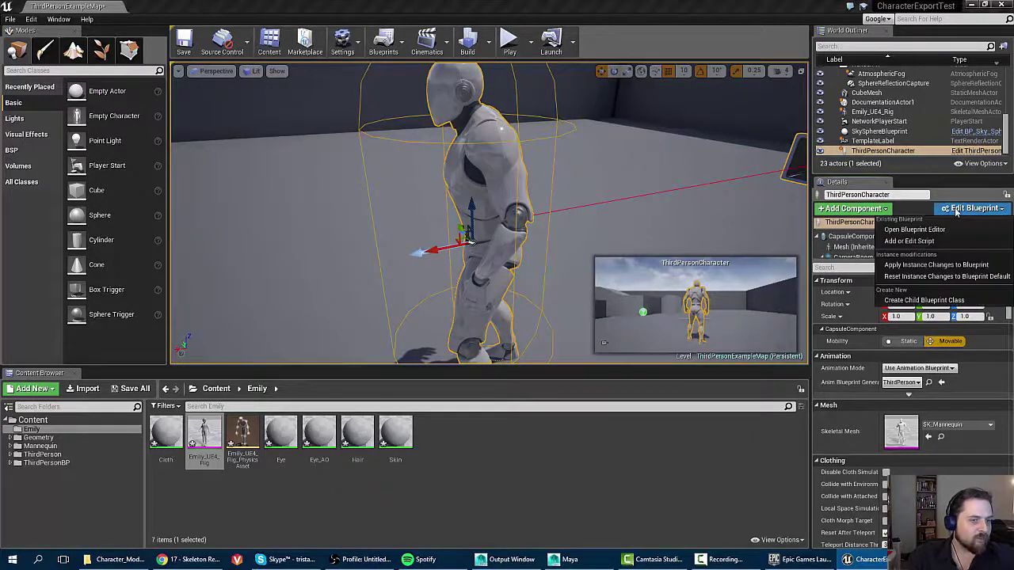
pyautogui.click(915, 229)
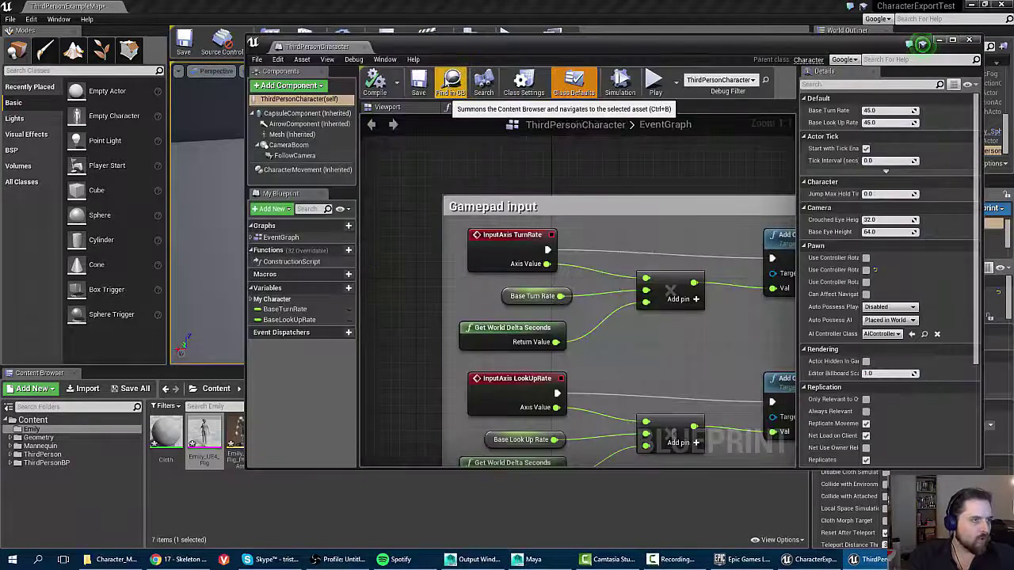
pyautogui.click(970, 40)
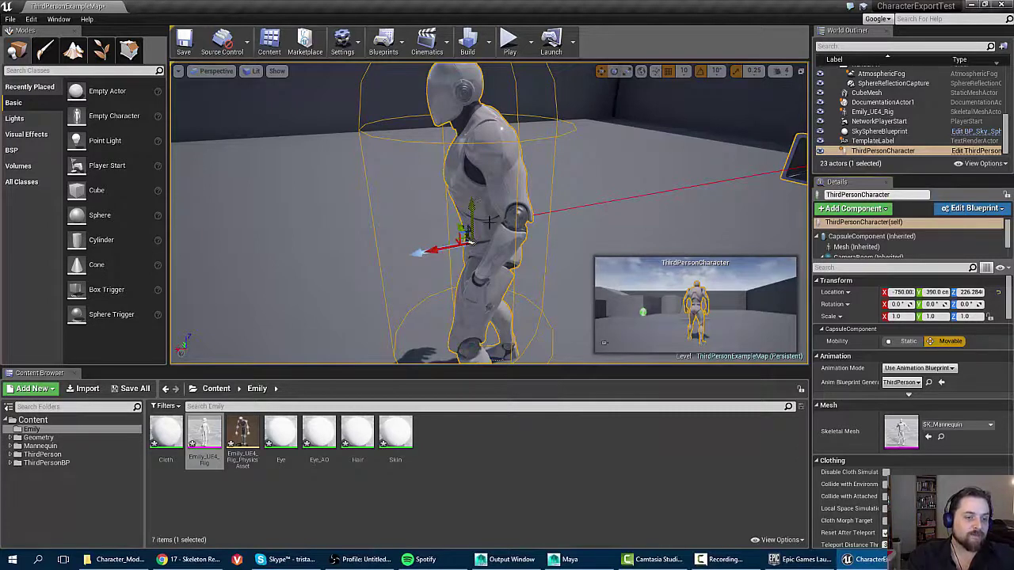
# Filter the whole Content folder by Blueprint Class and open the ThirdPersonCharacter blueprint.
pyautogui.click(38, 446)
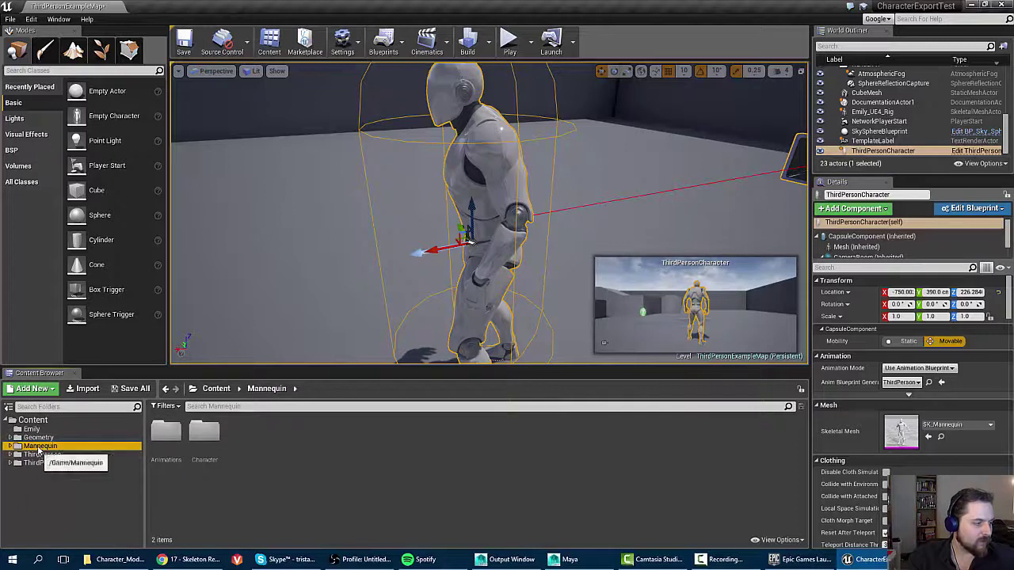
pyautogui.click(46, 463)
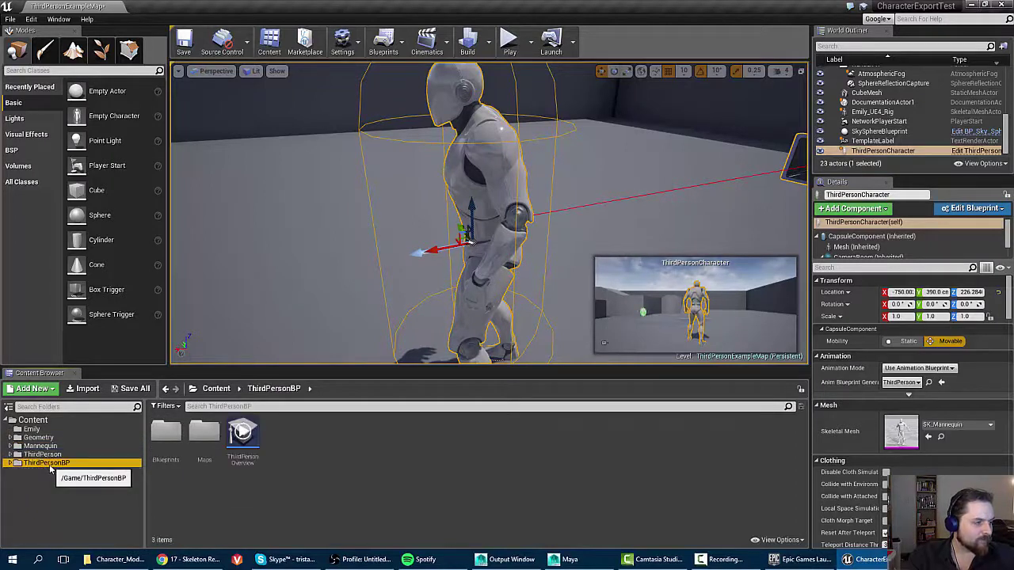
pyautogui.click(31, 420)
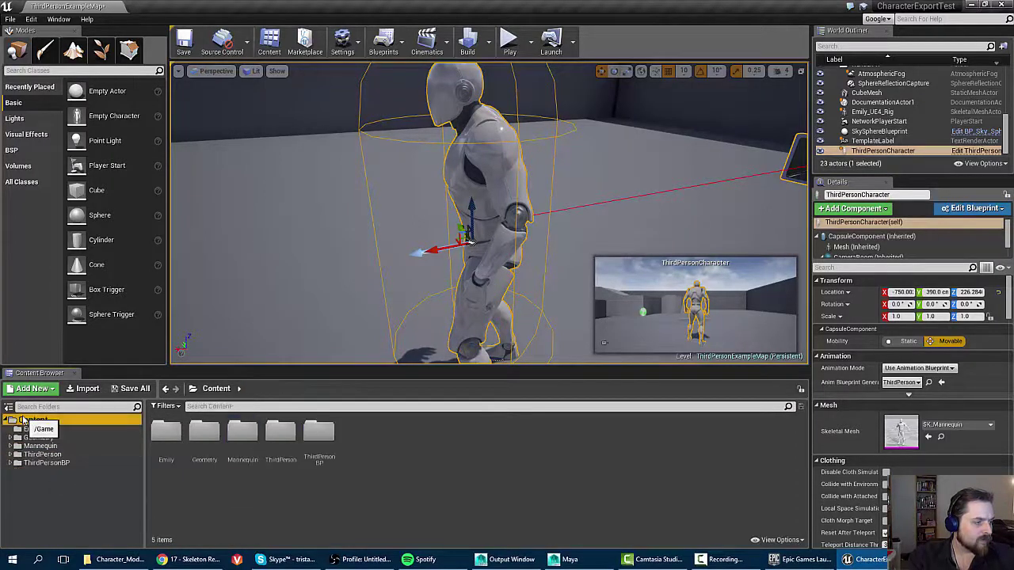
pyautogui.click(165, 407)
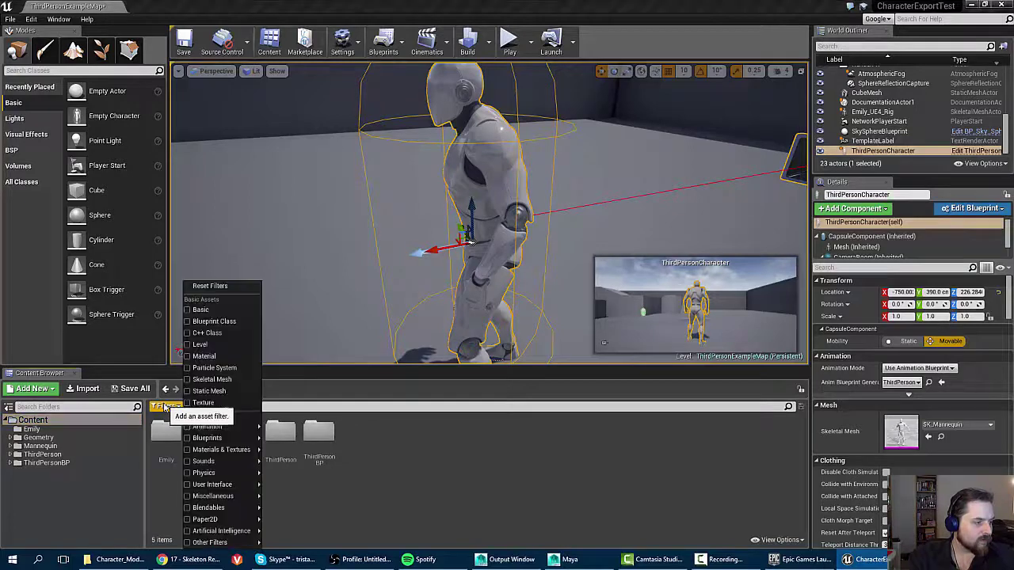
pyautogui.click(205, 321)
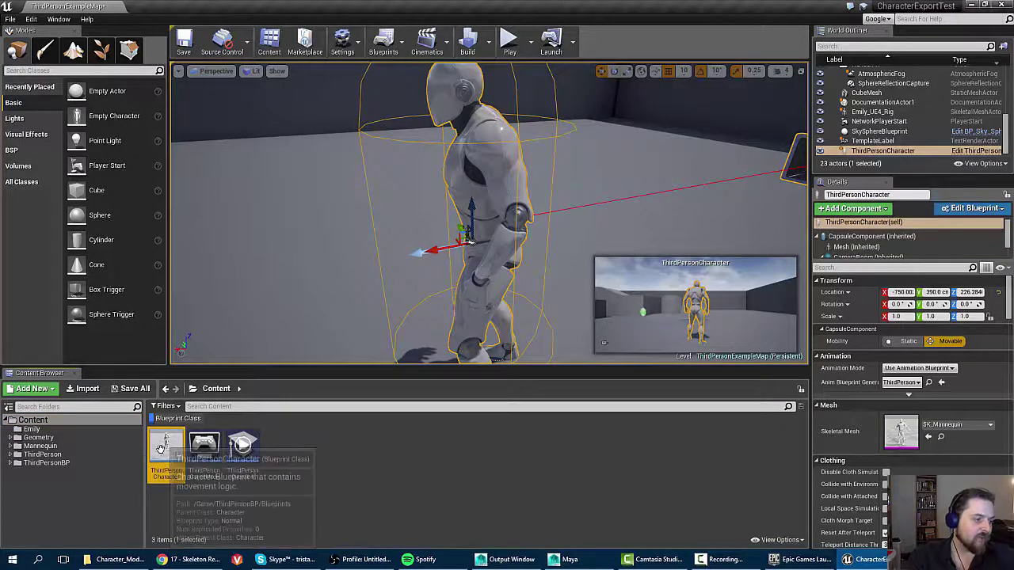
pyautogui.doubleClick(168, 449)
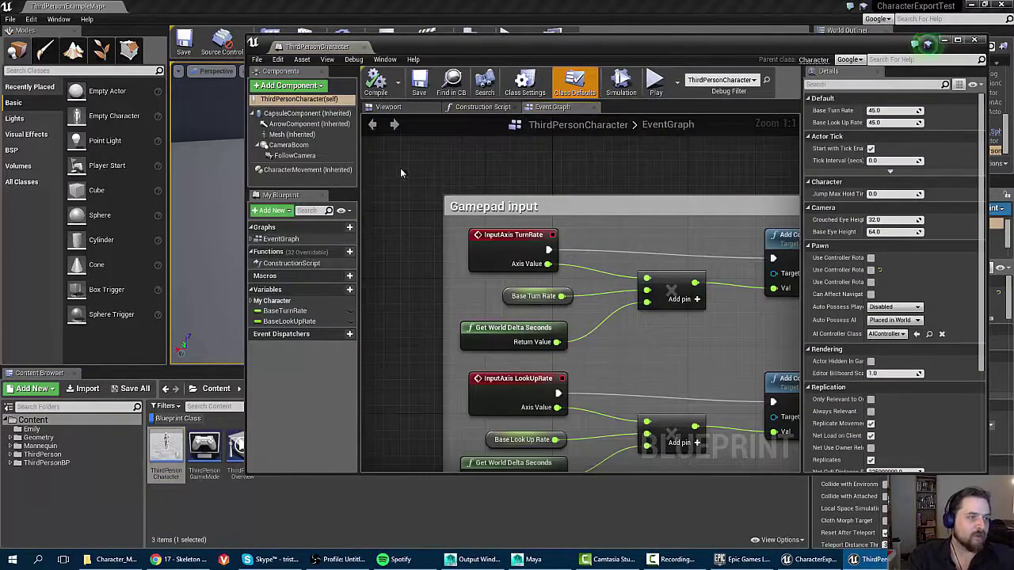
# Look through the ThirdPersonCharacter blueprint's viewport, event graph and construction script, ending with the character in the viewport.
pyautogui.click(388, 107)
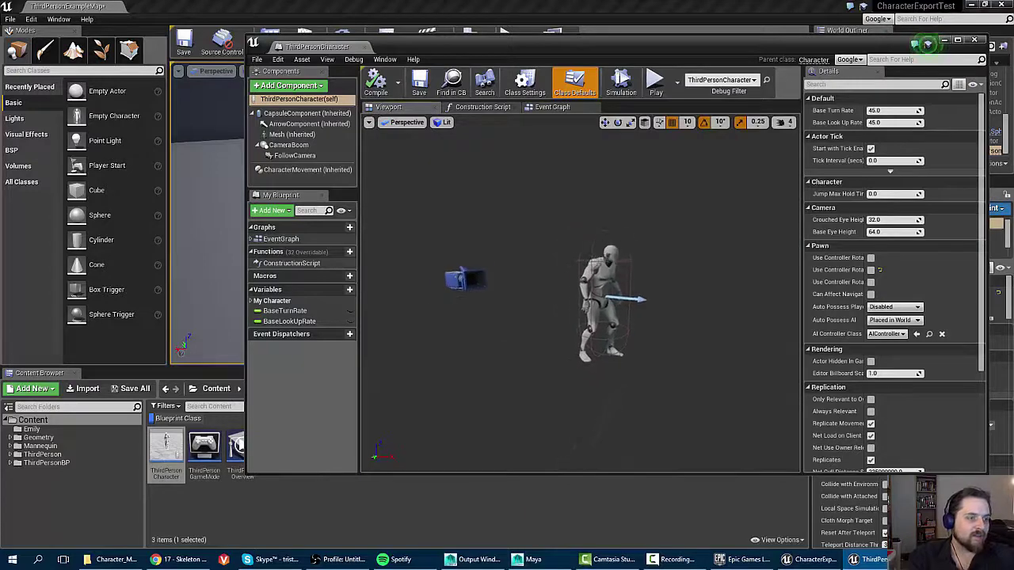
pyautogui.moveTo(582, 293); pyautogui.dragTo(595, 317, button='right')
pyautogui.click(552, 107)
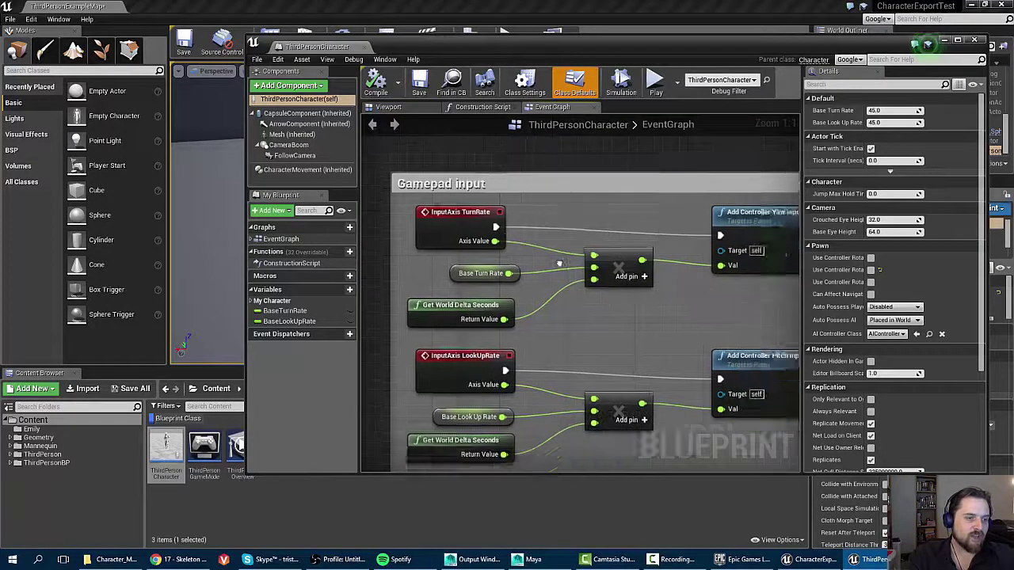
pyautogui.click(483, 110)
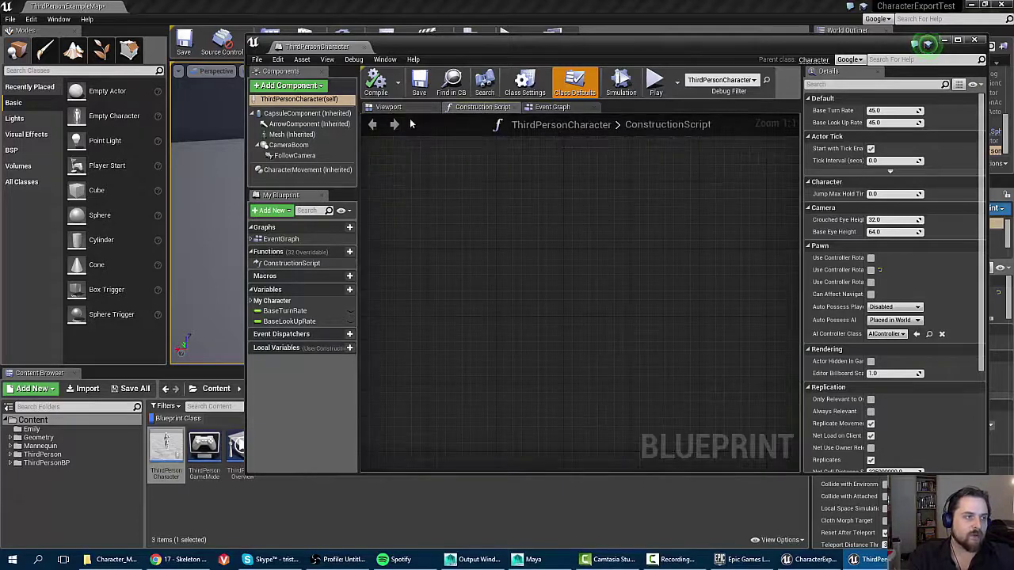
pyautogui.click(388, 108)
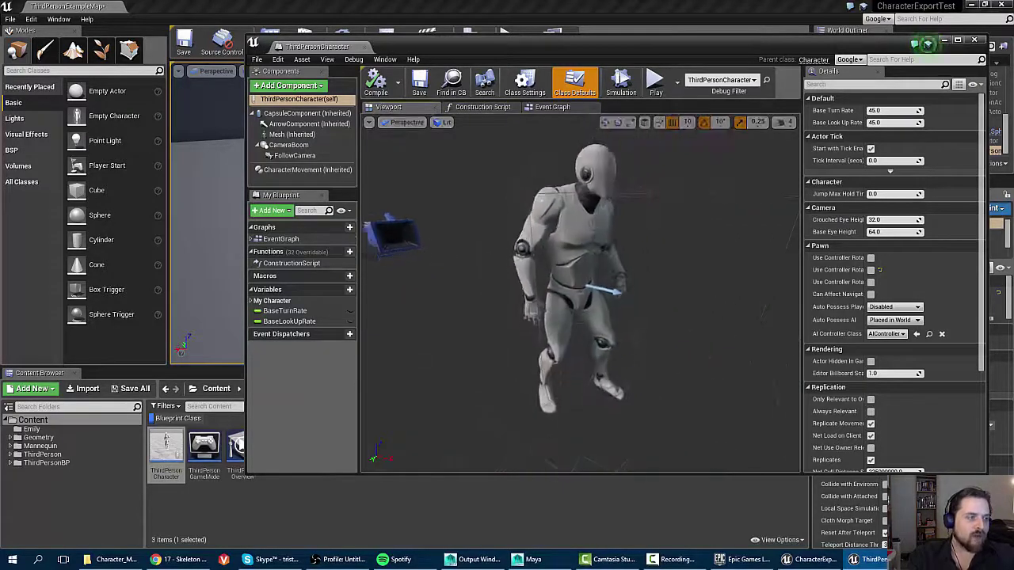
pyautogui.moveTo(569, 250); pyautogui.dragTo(569, 251, button='right')
# Select the character's inherited Mesh component and review its skeletal mesh, materials and clothing settings.
pyautogui.click(564, 231)
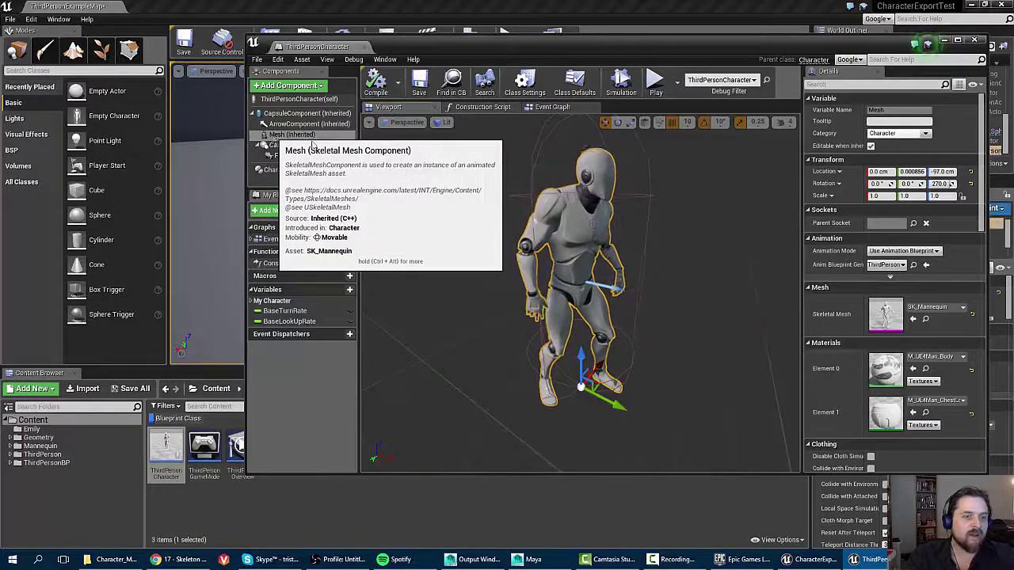
pyautogui.click(273, 136)
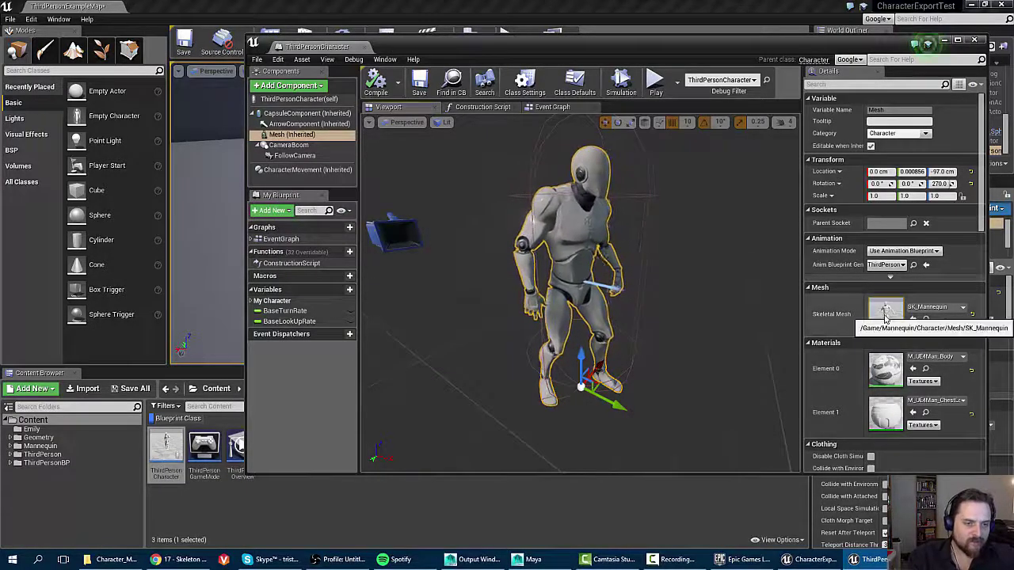
pyautogui.scroll(-1, 895, 317)
pyautogui.scroll(-4, 897, 333)
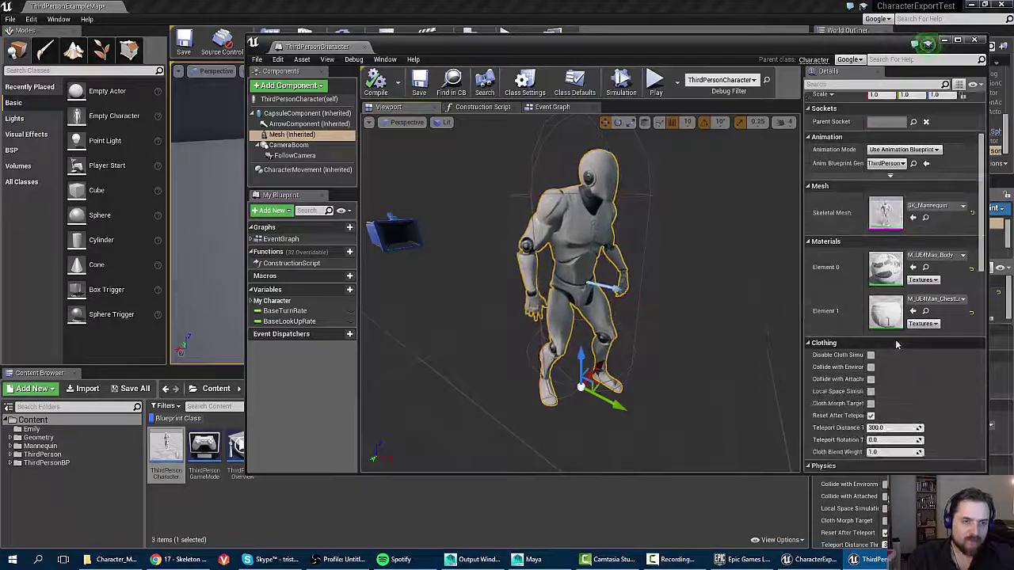
pyautogui.scroll(4, 897, 333)
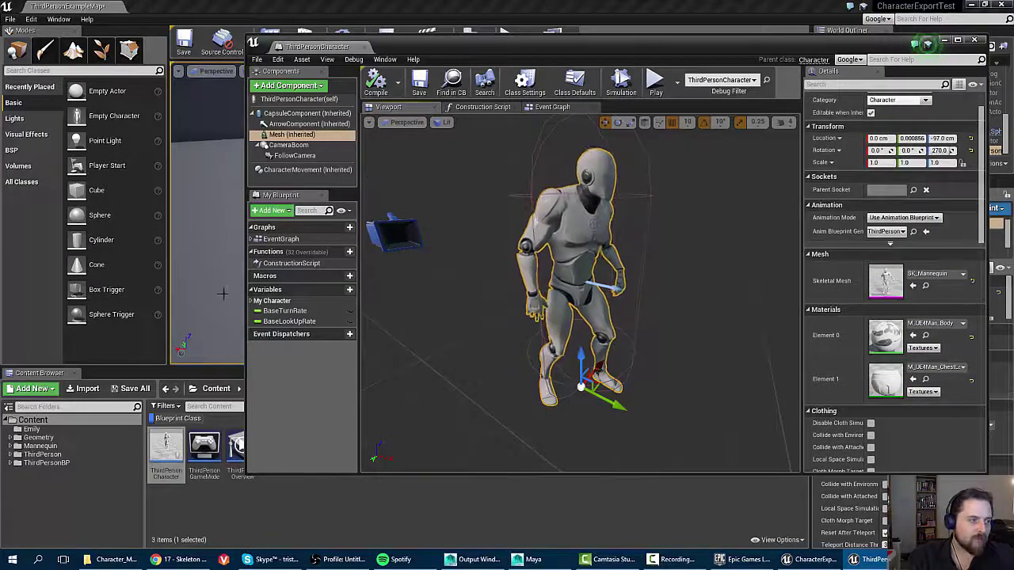
# Narrow the blueprint window to uncover the Content Browser, and show the Emily folder's assets with all filters reset.
pyautogui.moveTo(243, 298); pyautogui.dragTo(397, 309)
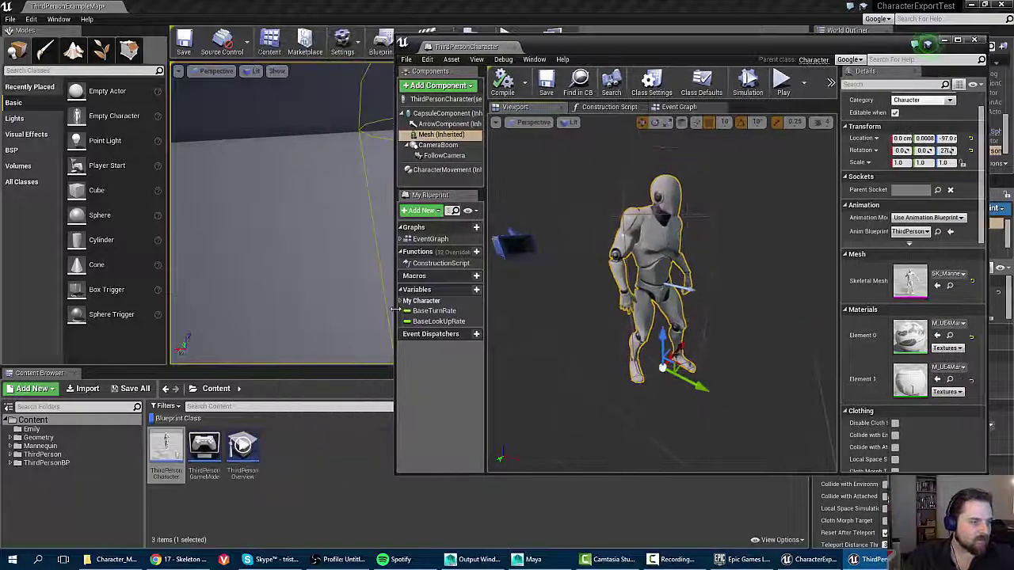
pyautogui.click(32, 429)
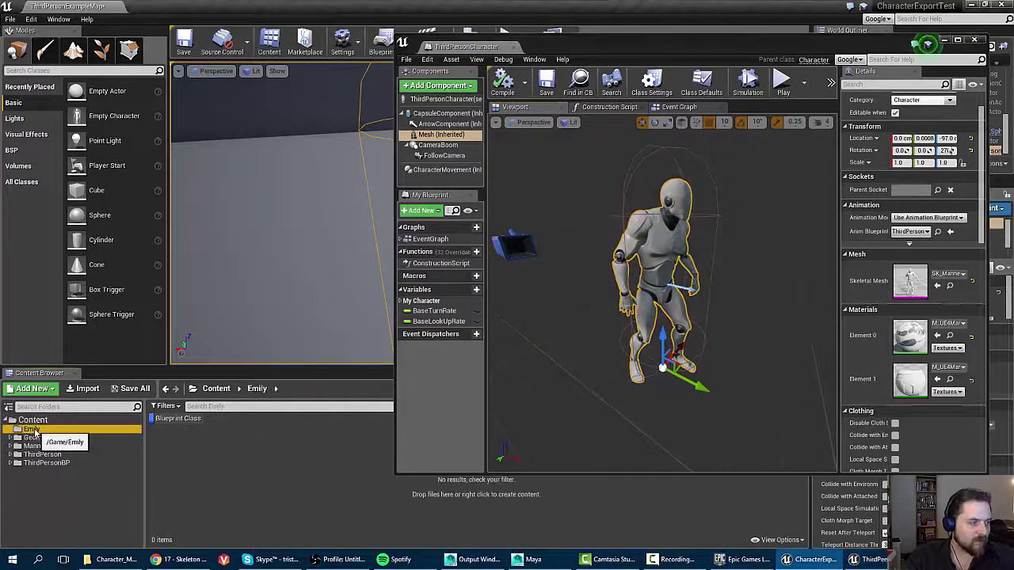
pyautogui.click(166, 406)
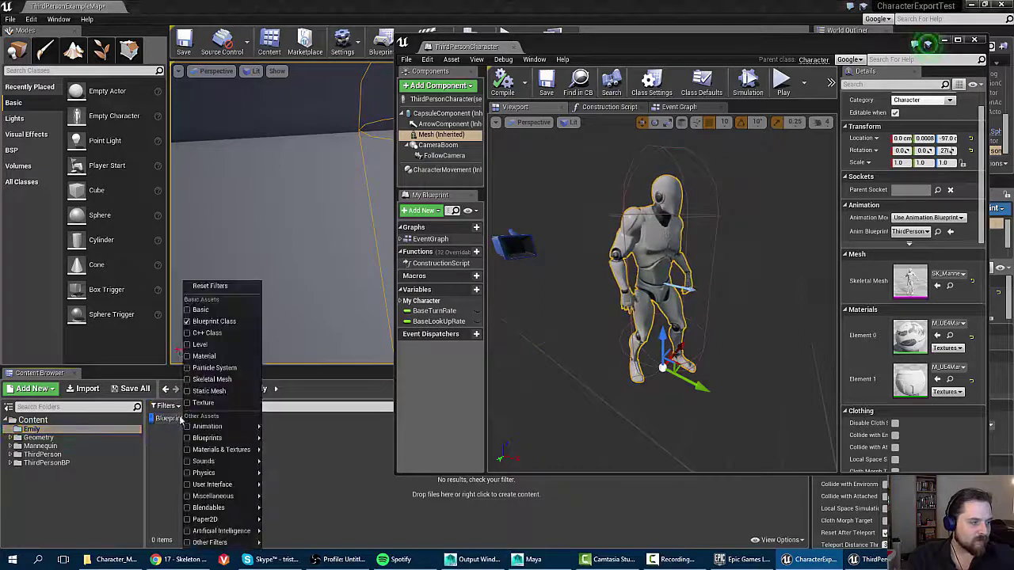
pyautogui.click(210, 287)
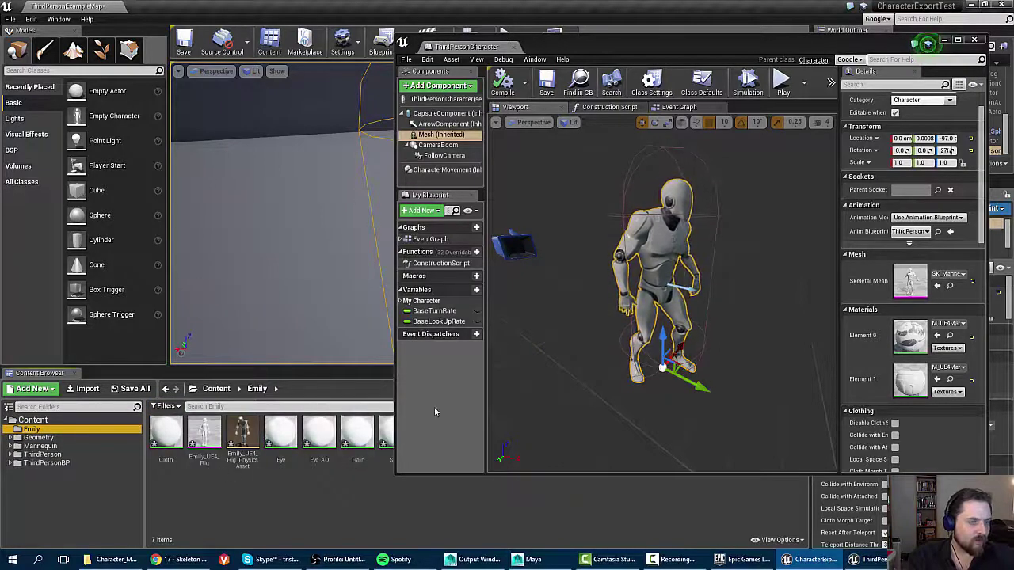
# Assign Emily_UE4_Rig as the skeletal mesh of the ThirdPersonCharacter's inherited Mesh component.
pyautogui.click(205, 435)
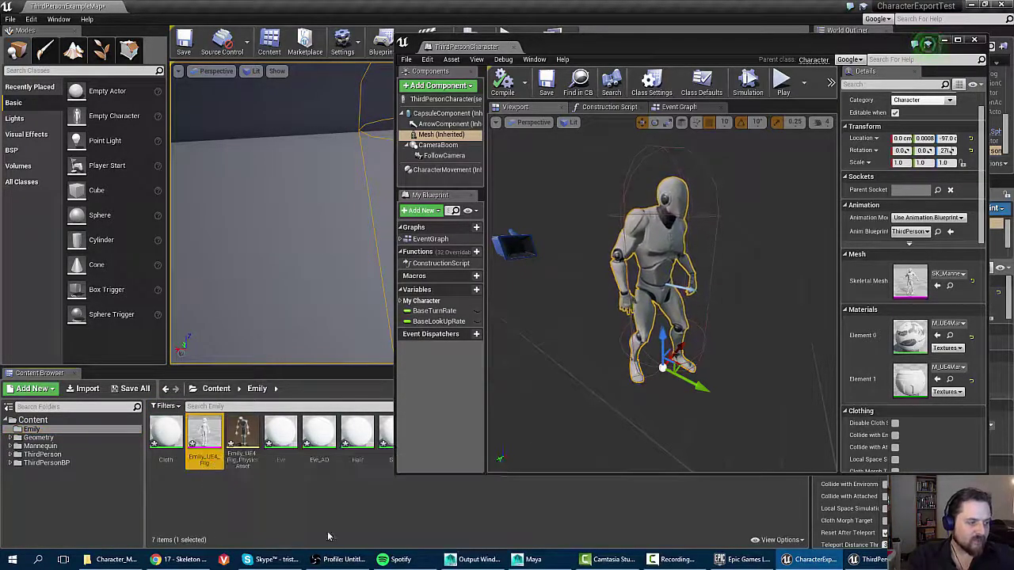
pyautogui.click(938, 286)
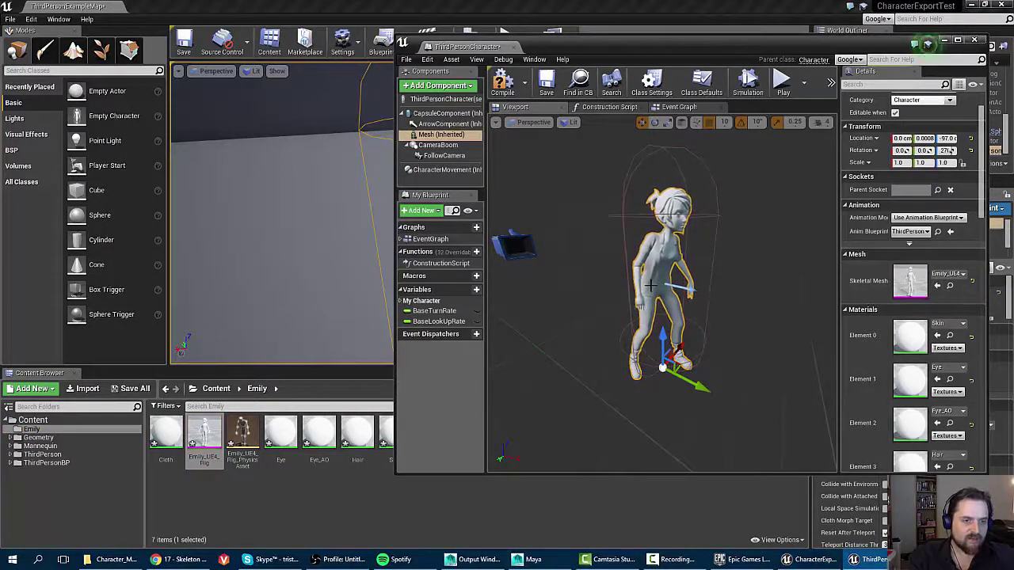
# Review the mesh's material slots, then compile the ThirdPersonCharacter blueprint and close its editor window.
pyautogui.scroll(-3, 888, 347)
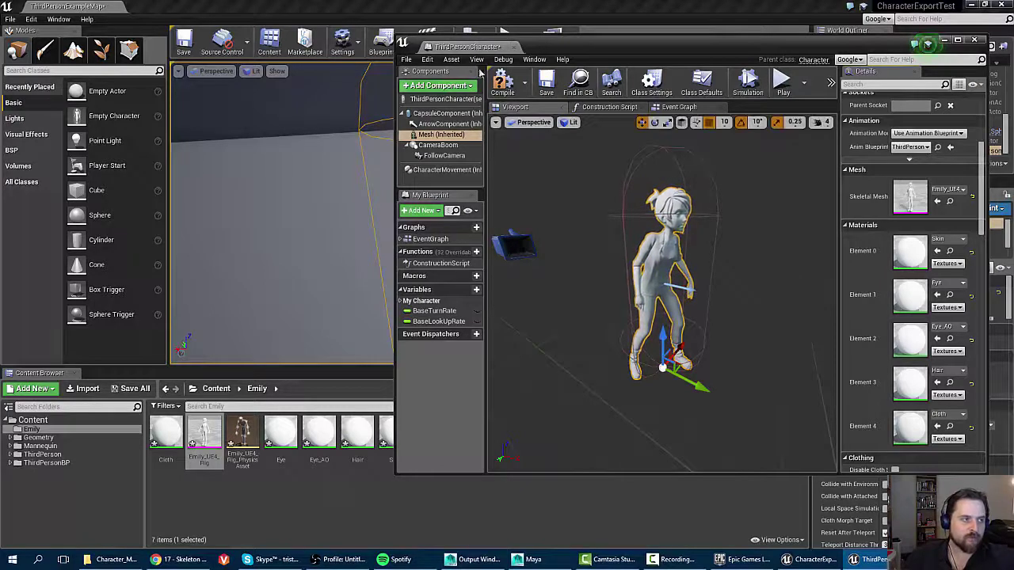
pyautogui.click(502, 83)
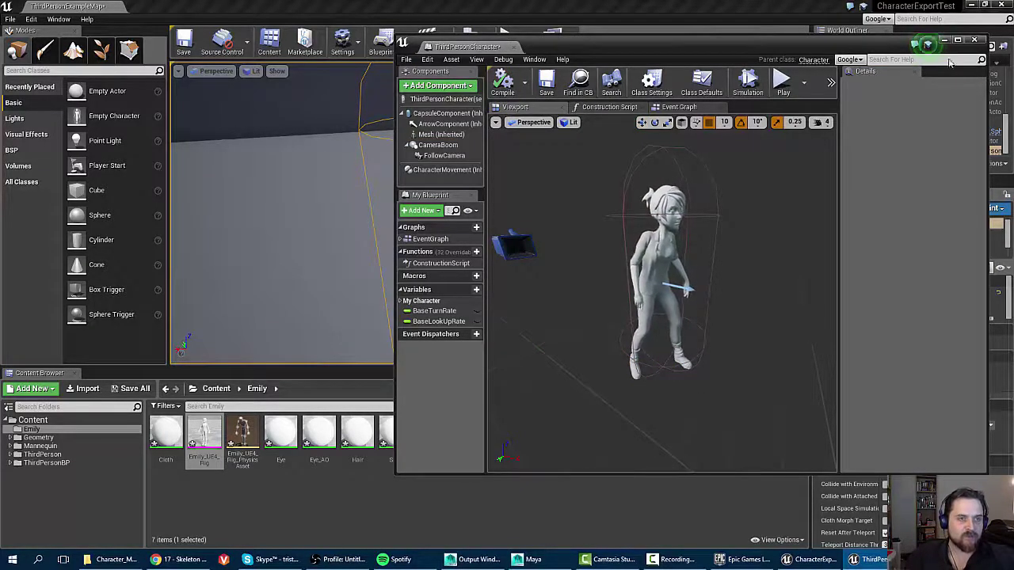
pyautogui.click(975, 39)
# Play the level in the viewport and test Emily's animations by running and jumping around the floor, stairs and ramps.
pyautogui.moveTo(328, 192); pyautogui.dragTo(351, 171, button='right')
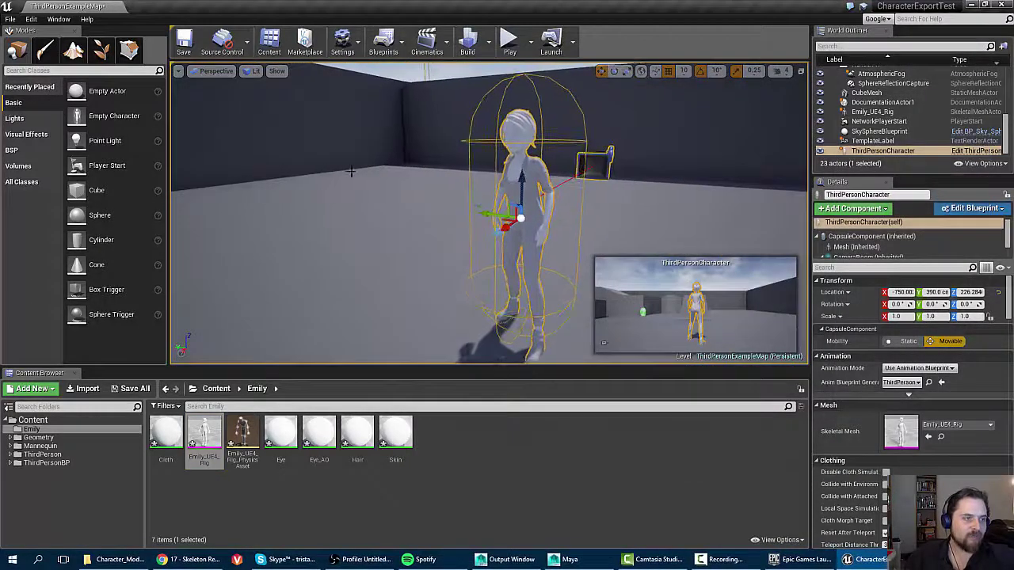
pyautogui.click(511, 37)
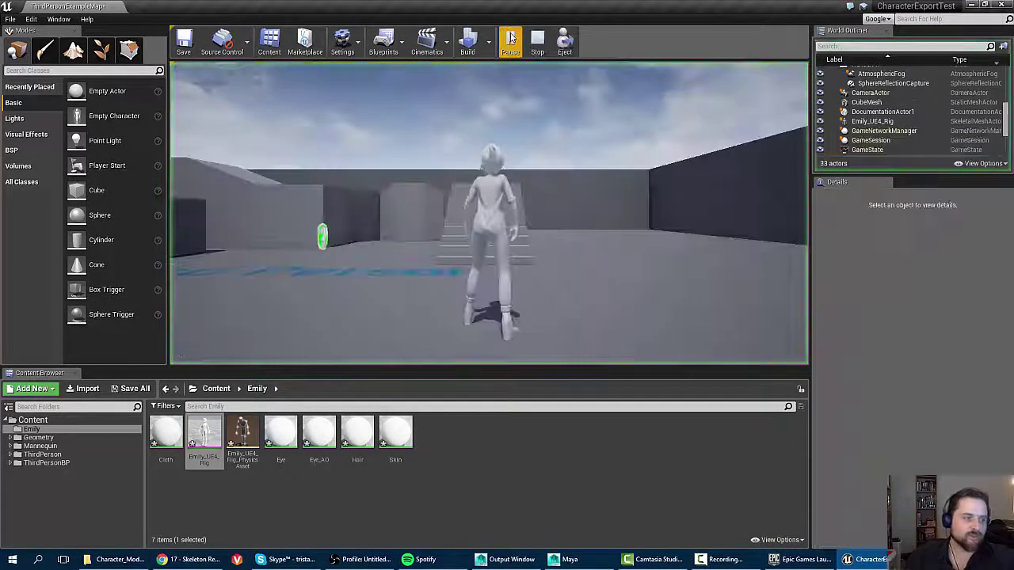
pyautogui.press('d')
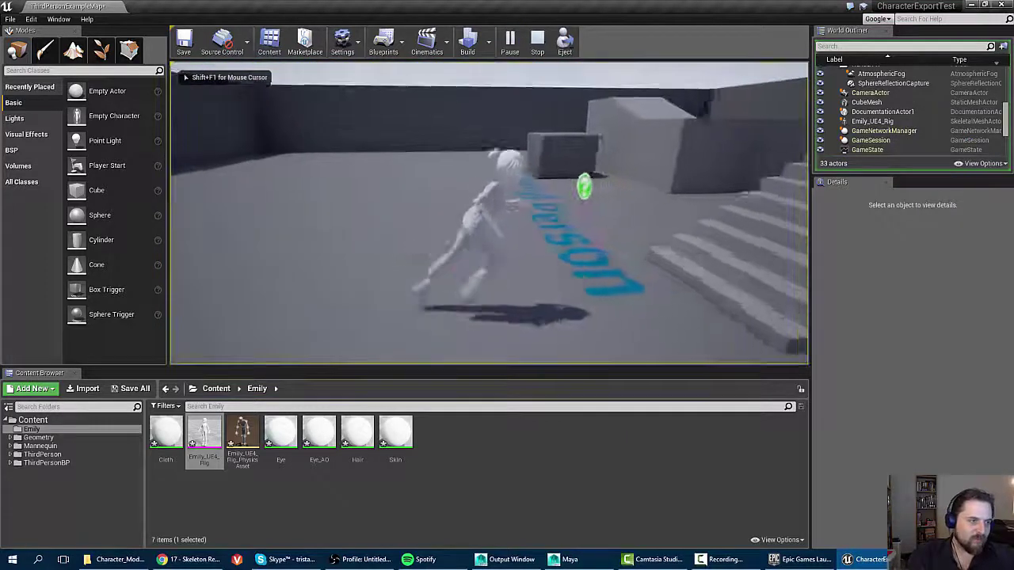
pyautogui.press('w')
pyautogui.press('a')
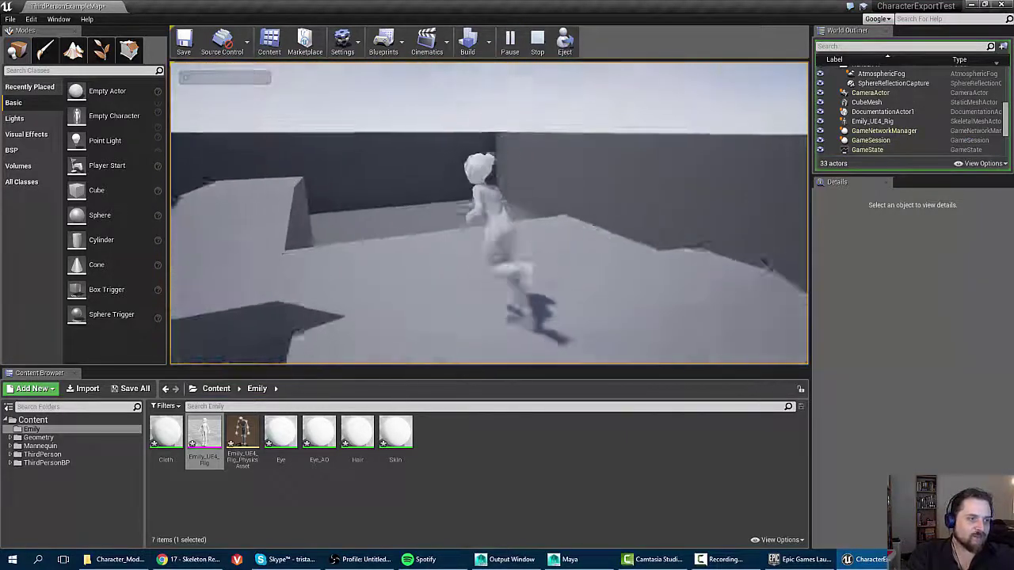
pyautogui.press('space')
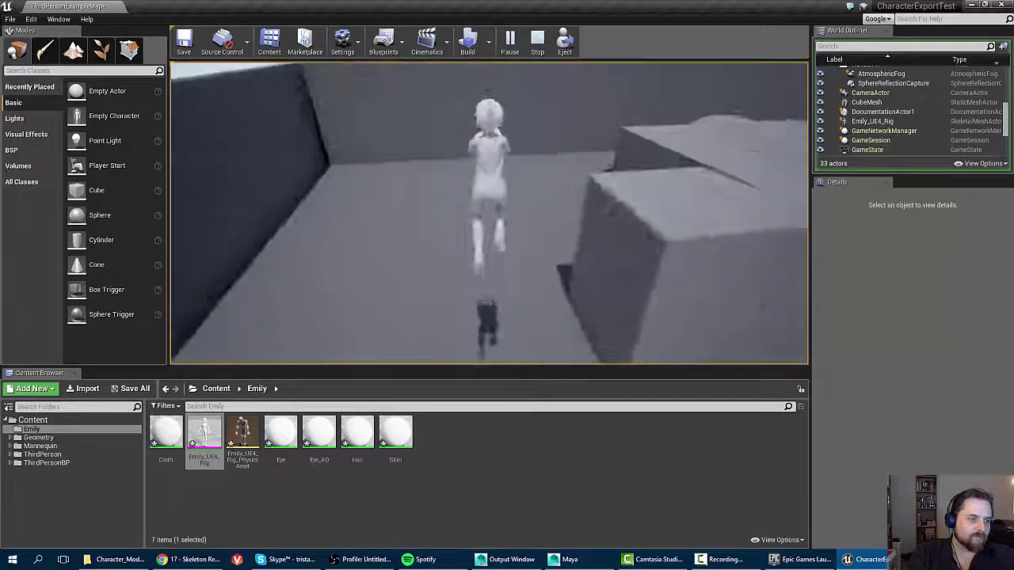
pyautogui.press('d')
pyautogui.press('s')
pyautogui.press('d')
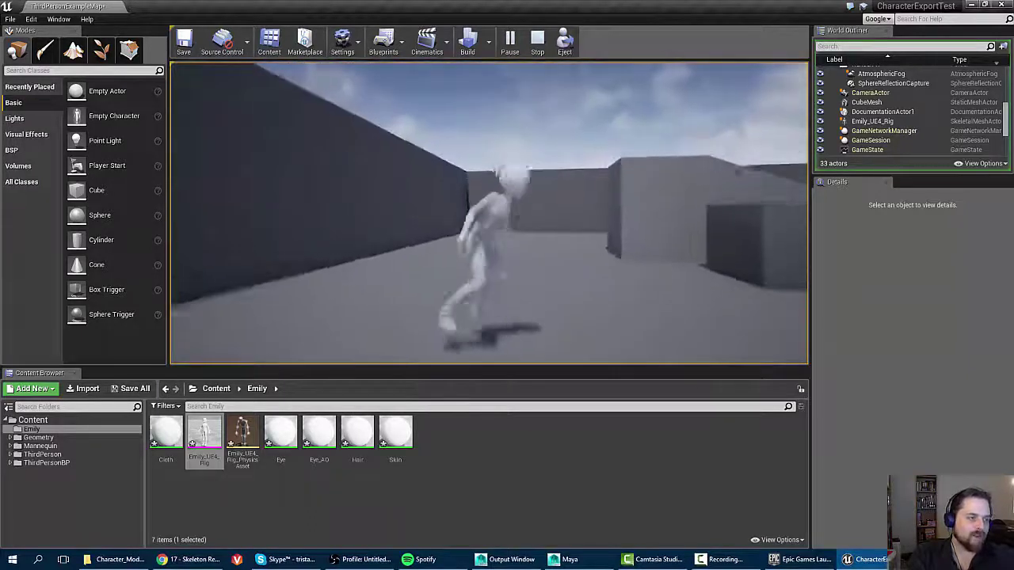
pyautogui.press('space')
pyautogui.press('d')
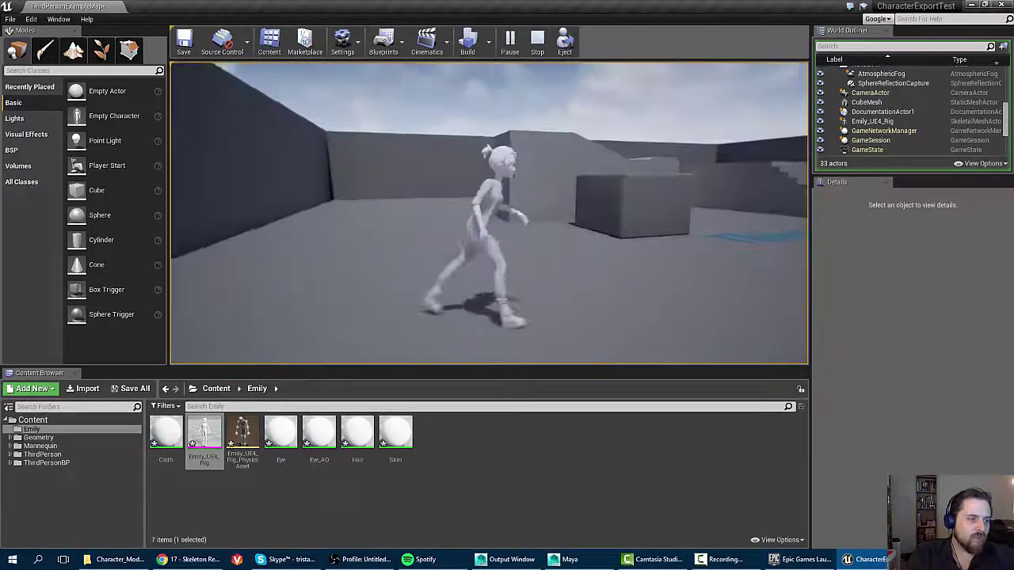
pyautogui.press('w')
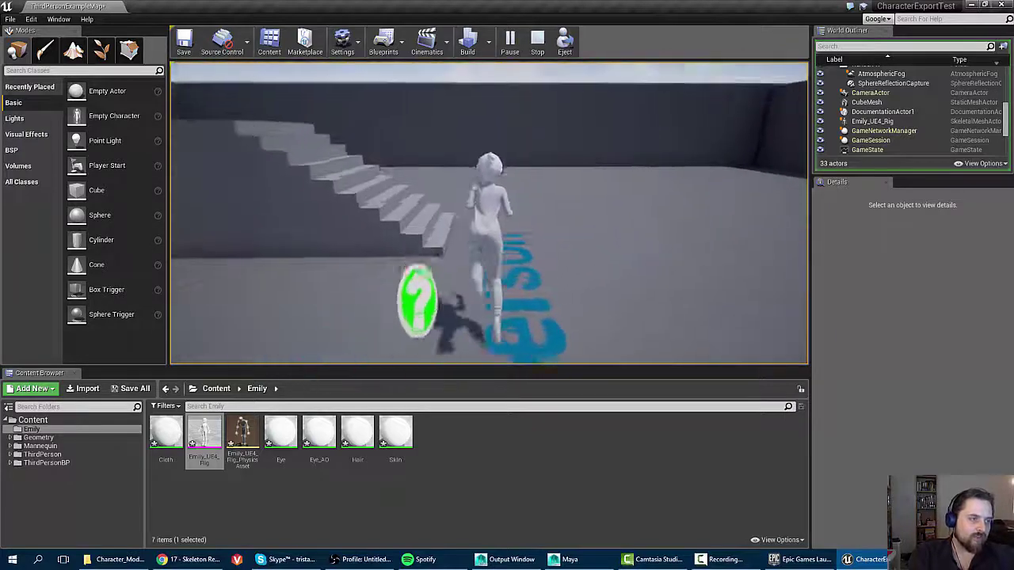
pyautogui.press('d')
pyautogui.press('w')
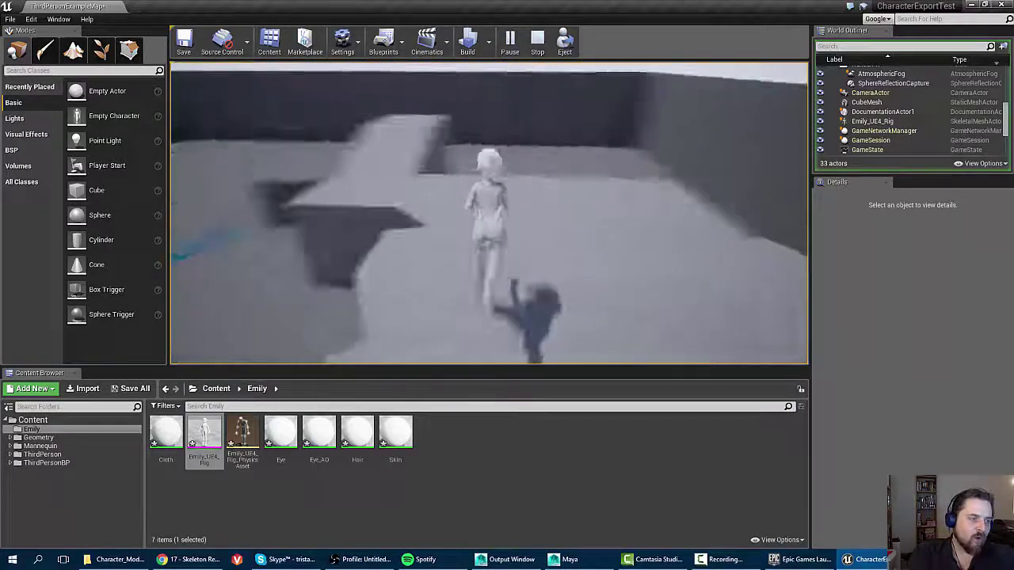
pyautogui.press('d')
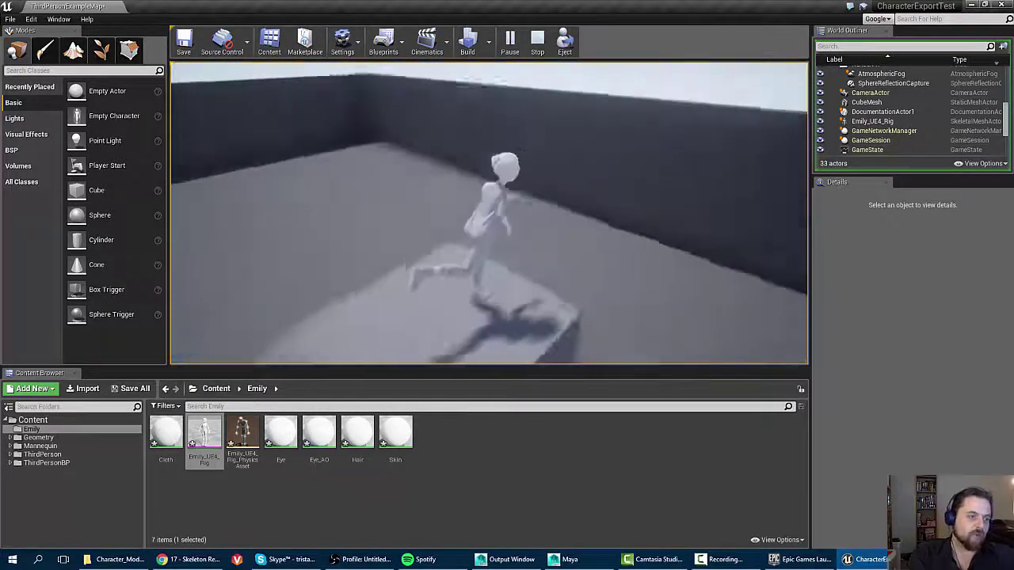
pyautogui.press('a')
pyautogui.press('w')
pyautogui.press('a')
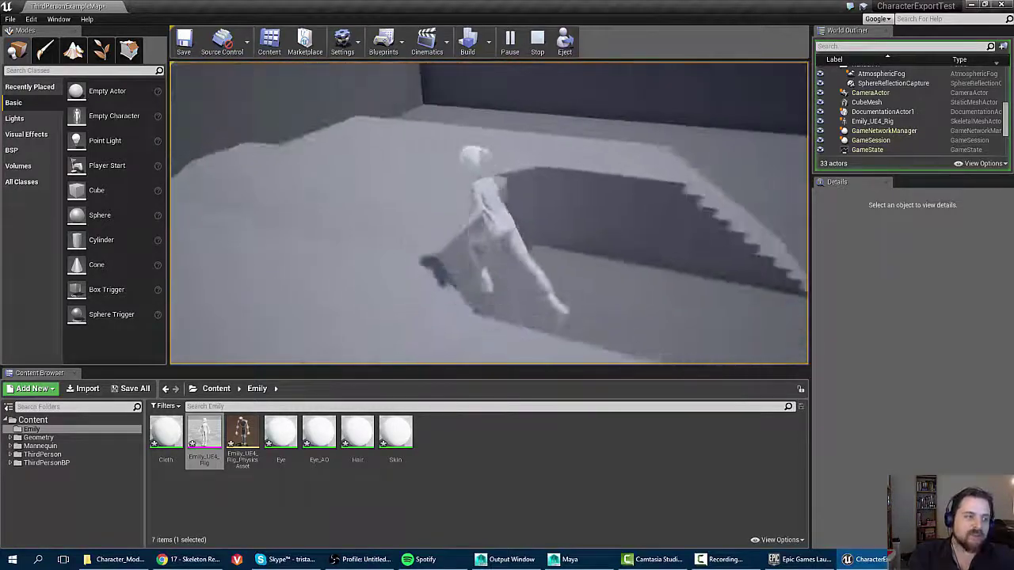
pyautogui.press('w')
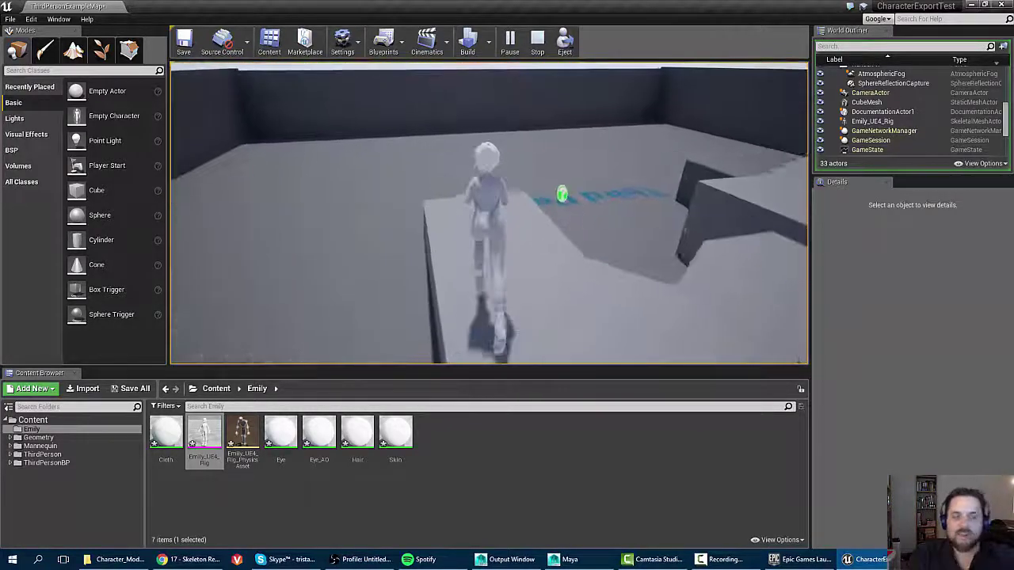
pyautogui.press('w')
pyautogui.press('w')
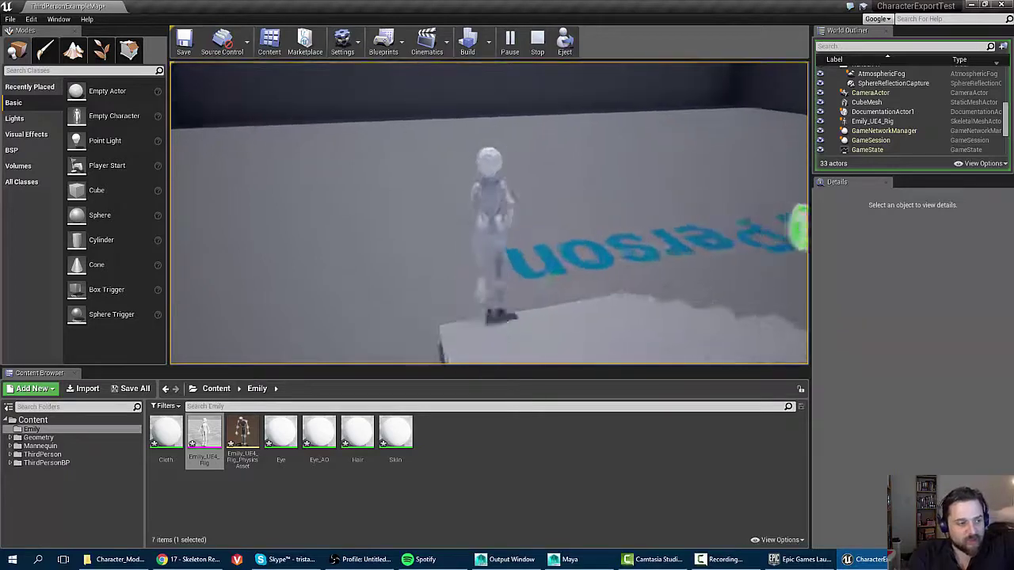
pyautogui.press('a')
pyautogui.press('w')
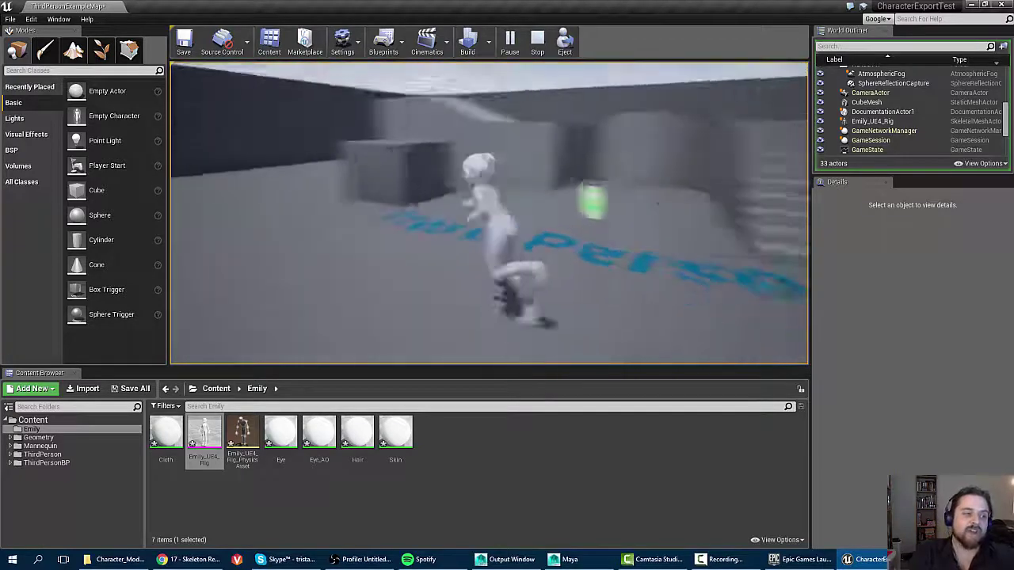
pyautogui.press('w')
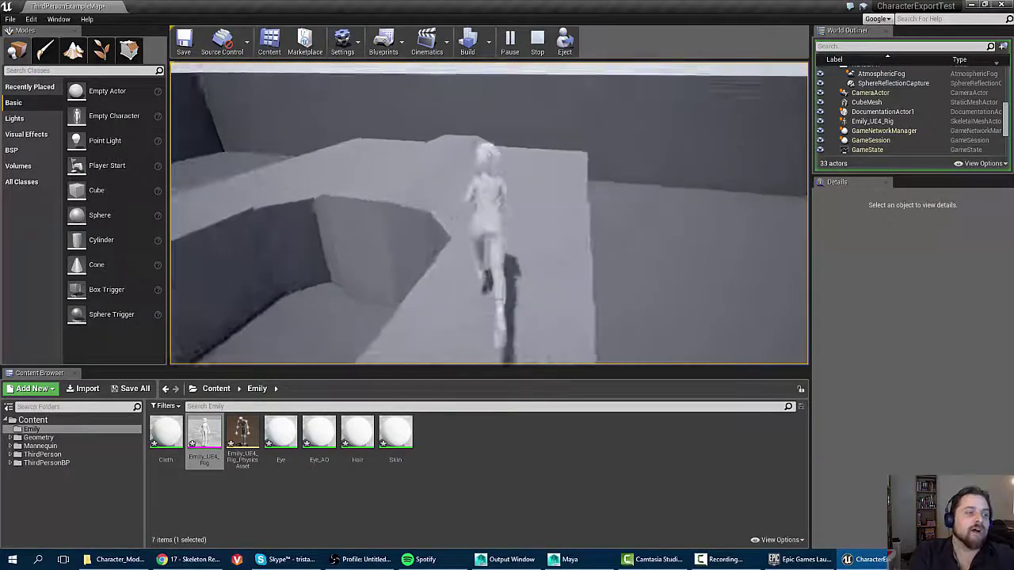
pyautogui.press('w')
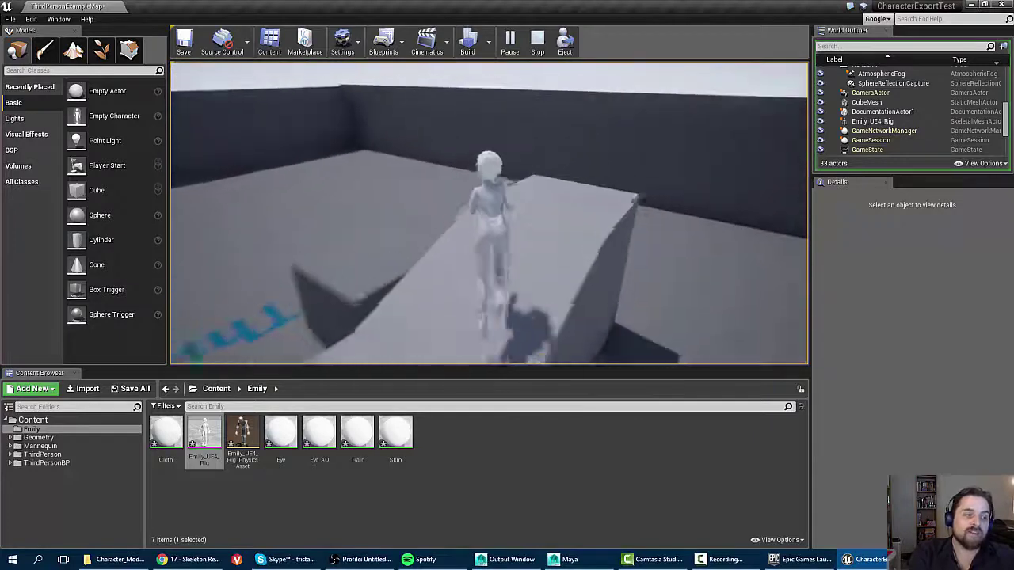
pyautogui.press('w')
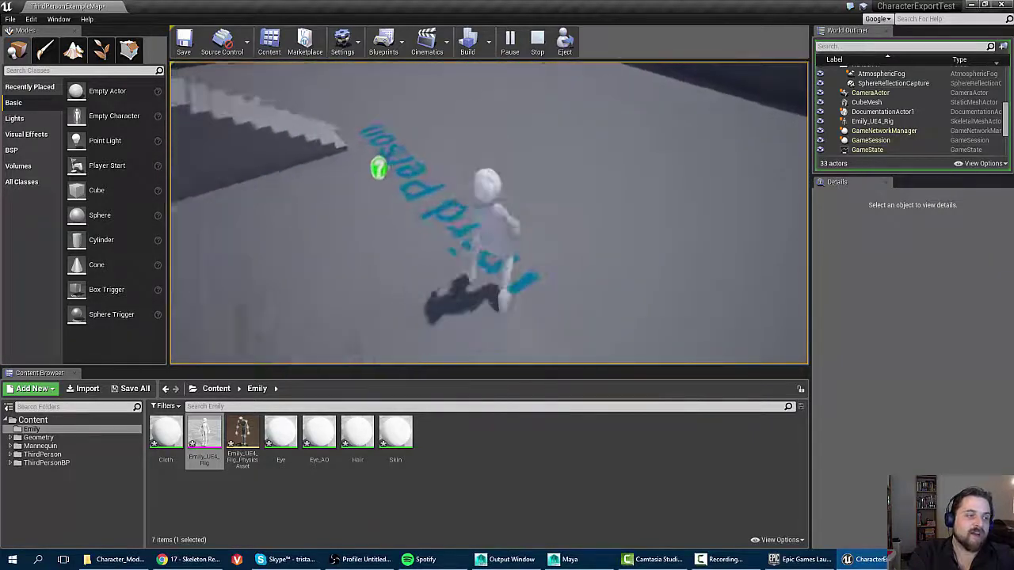
pyautogui.press('d')
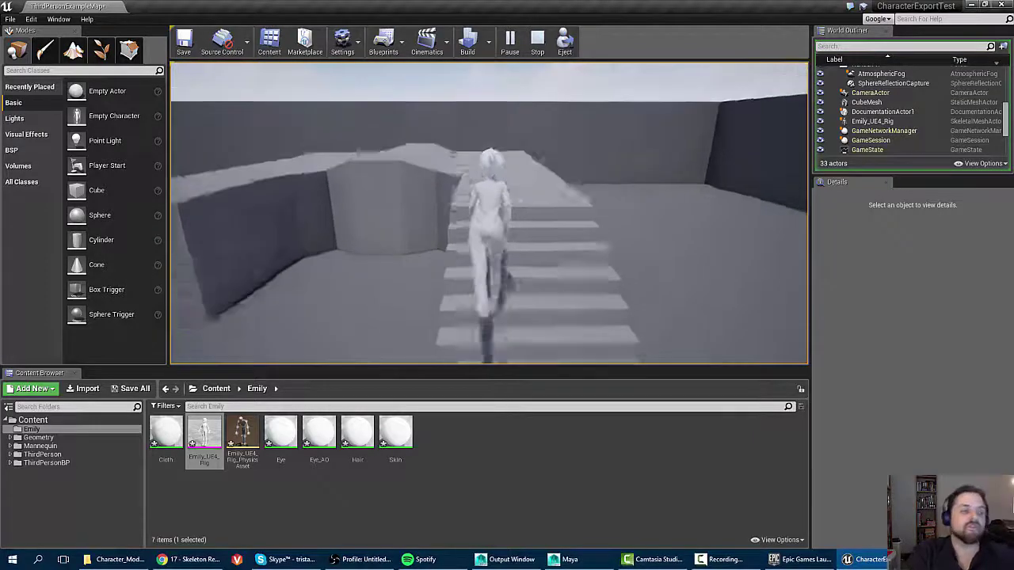
pyautogui.press('w')
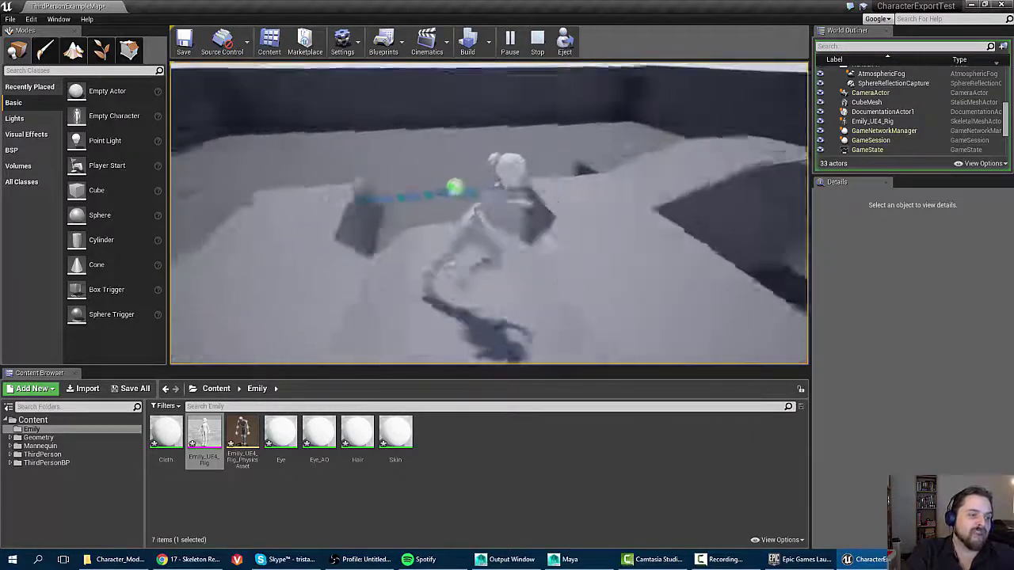
pyautogui.press('w')
pyautogui.press('space')
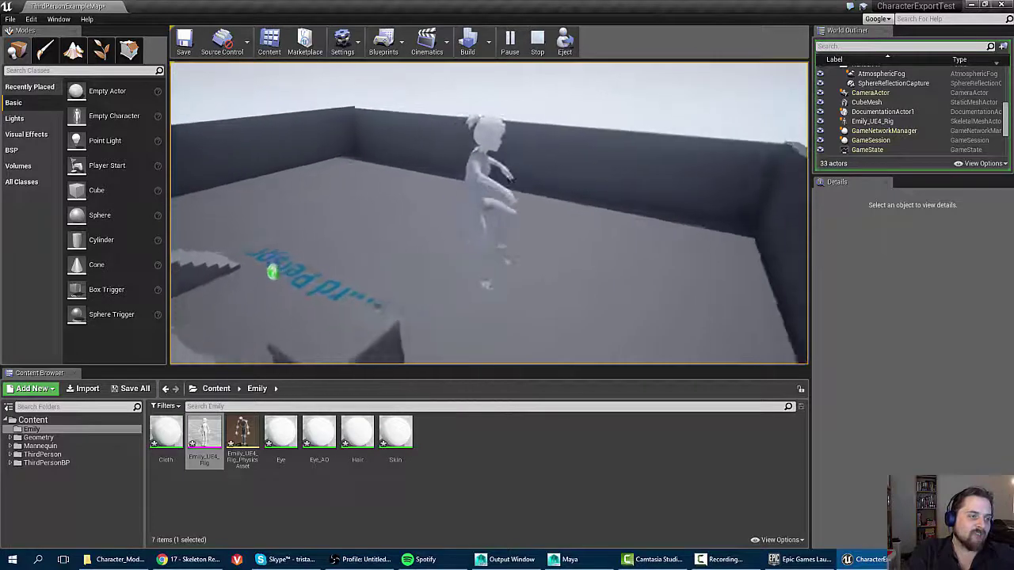
pyautogui.press('w')
pyautogui.press('s')
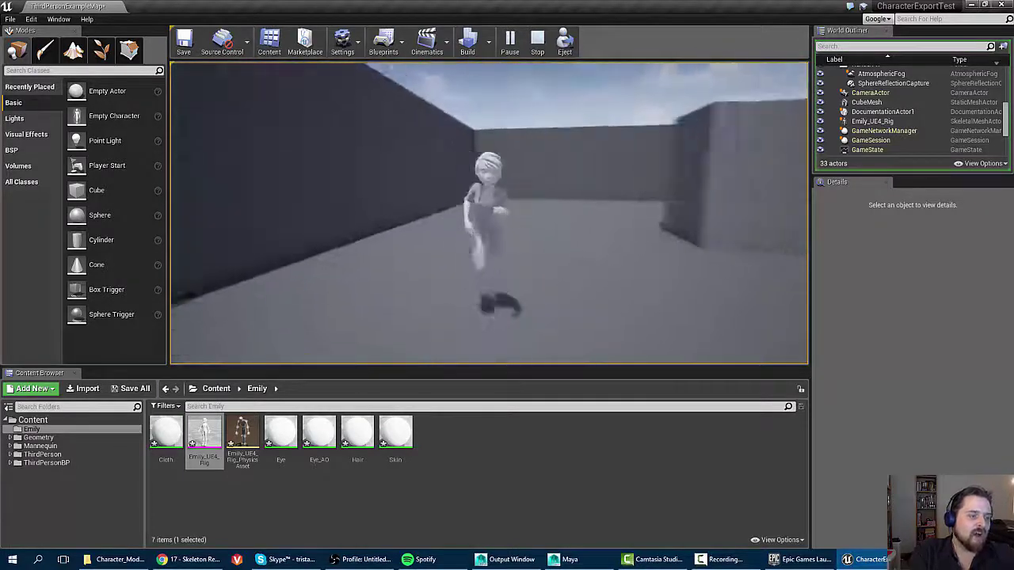
pyautogui.press('w')
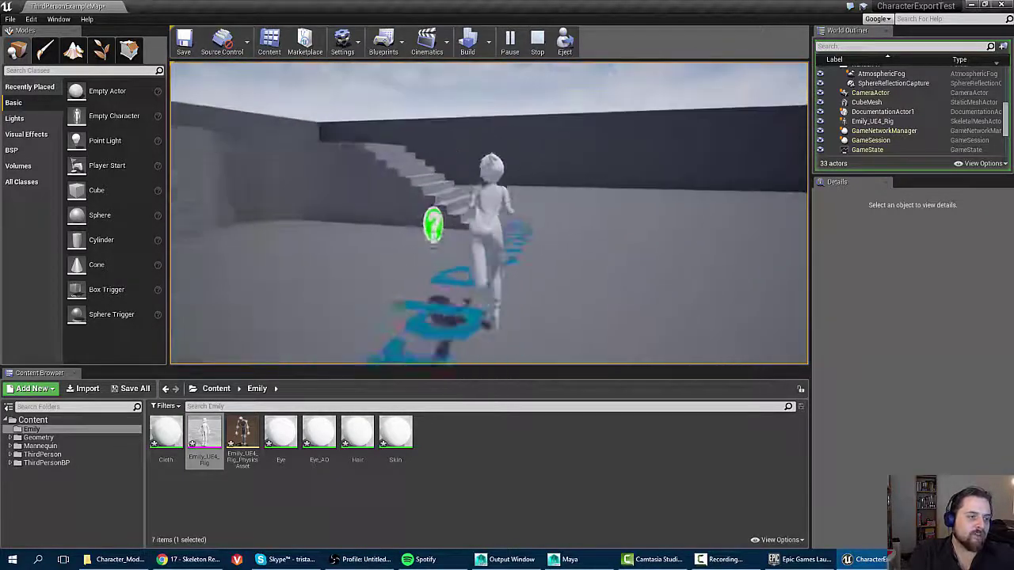
pyautogui.press('space')
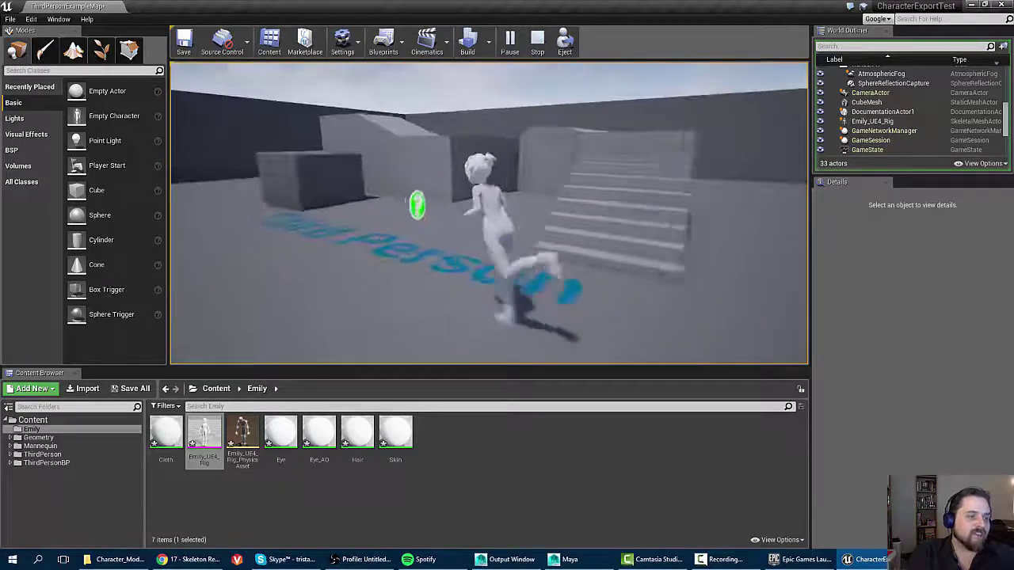
pyautogui.press('w')
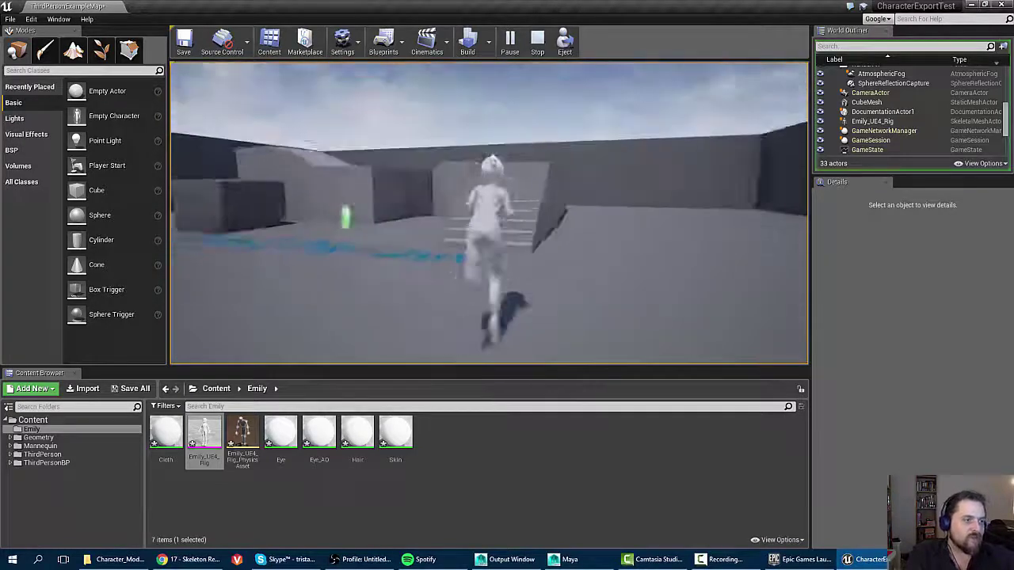
pyautogui.press('w')
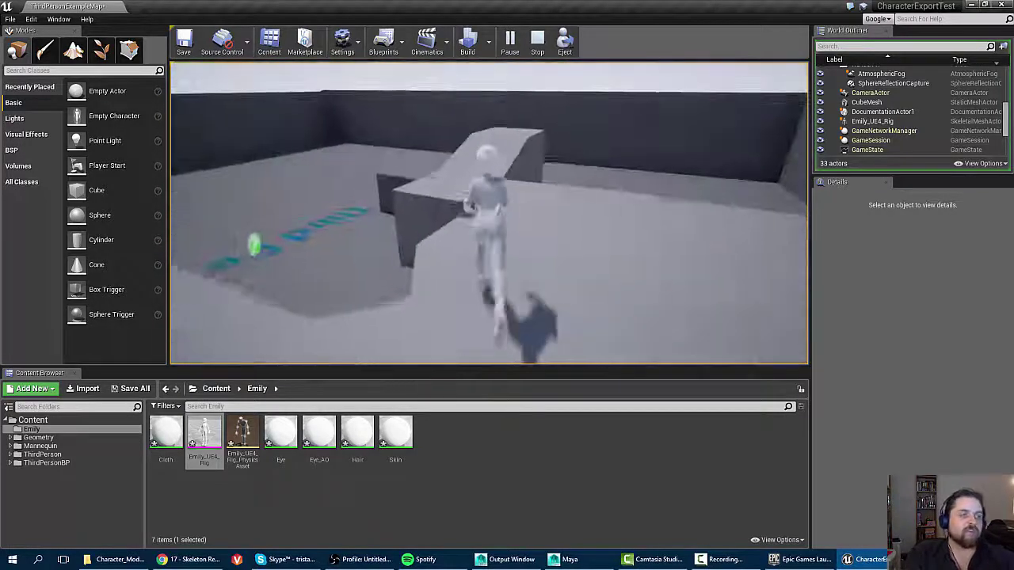
pyautogui.press('w')
pyautogui.press('d')
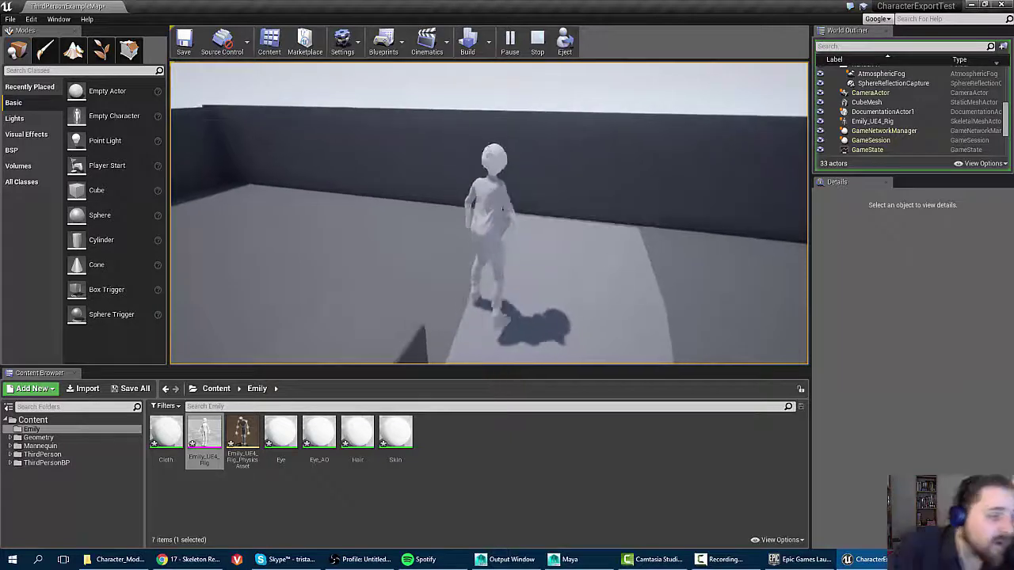
pyautogui.press('w')
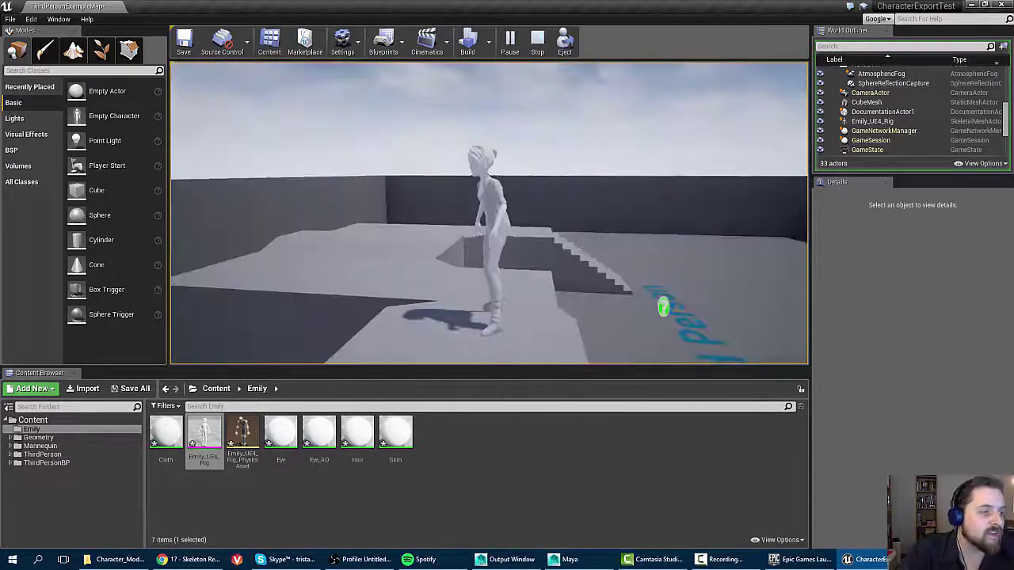
# Keep running Emily around the raised platform and open floor to check her movement from several angles, and stop the play session.
pyautogui.press('w')
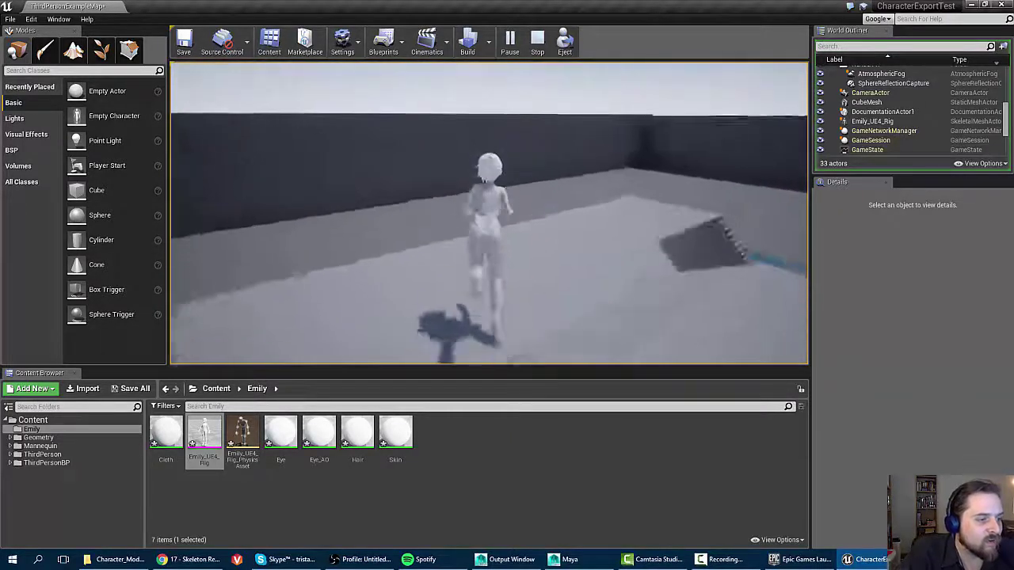
pyautogui.press('w')
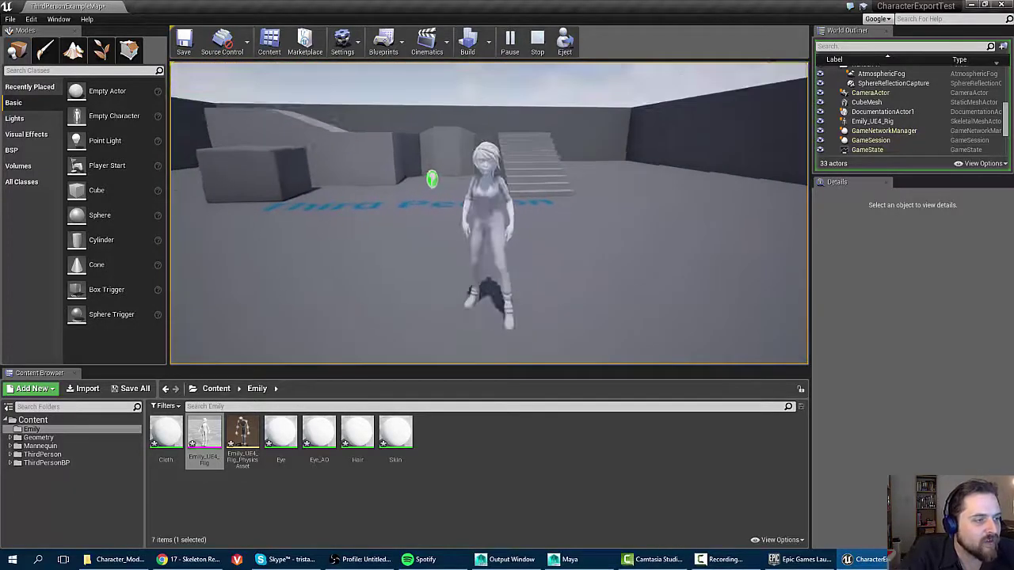
pyautogui.press('w')
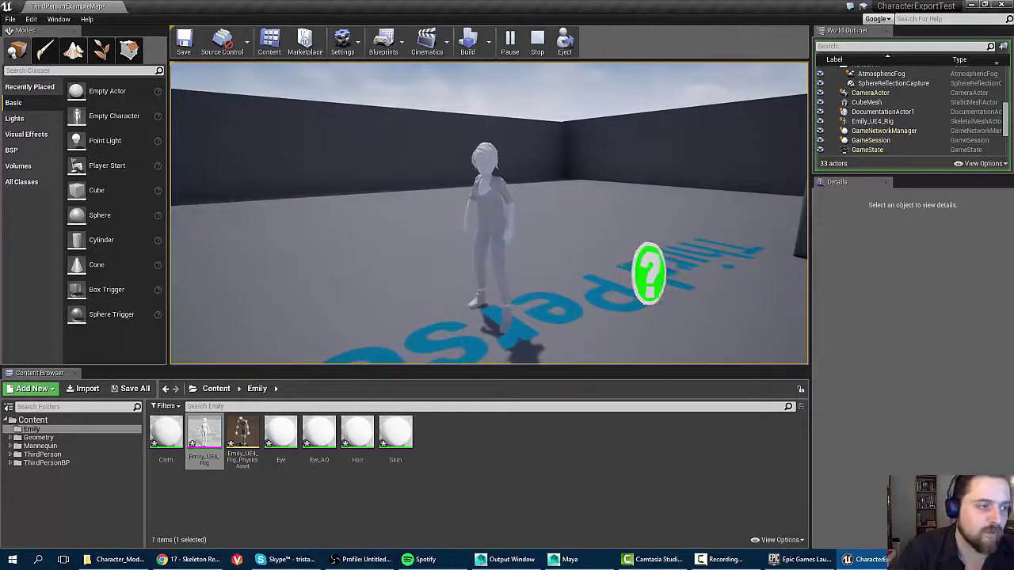
pyautogui.press('w')
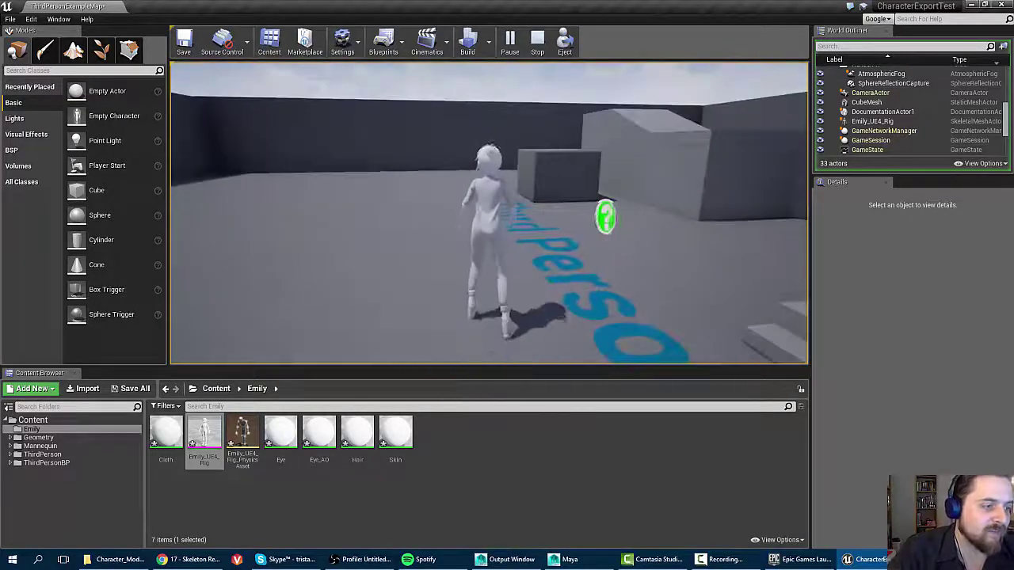
pyautogui.press('w')
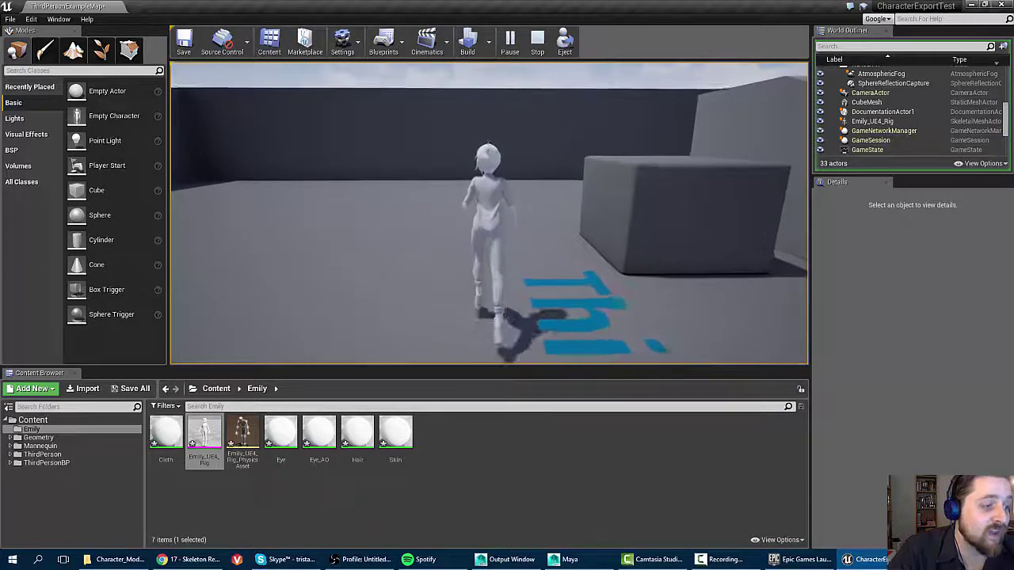
pyautogui.press('w')
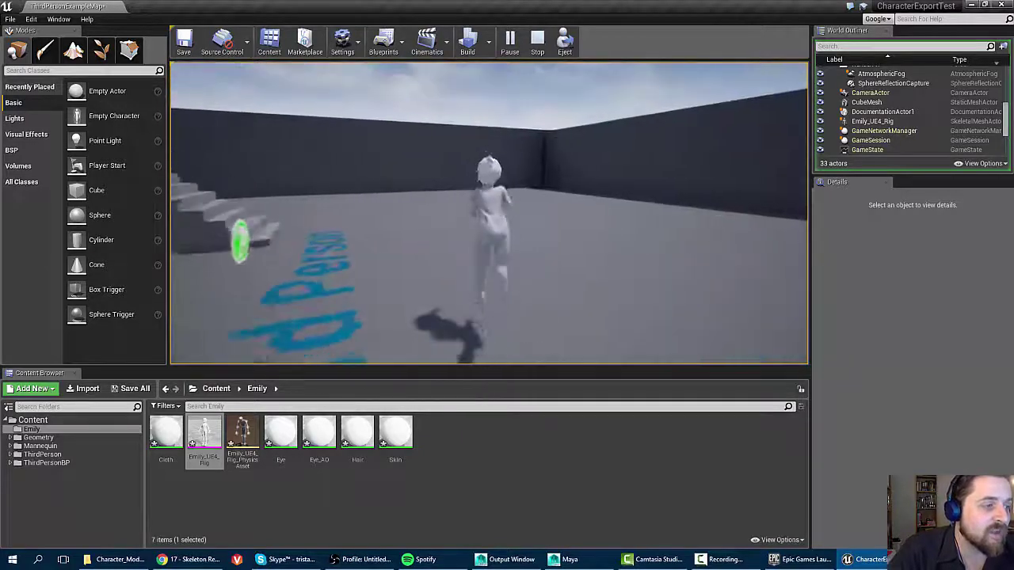
pyautogui.press('s')
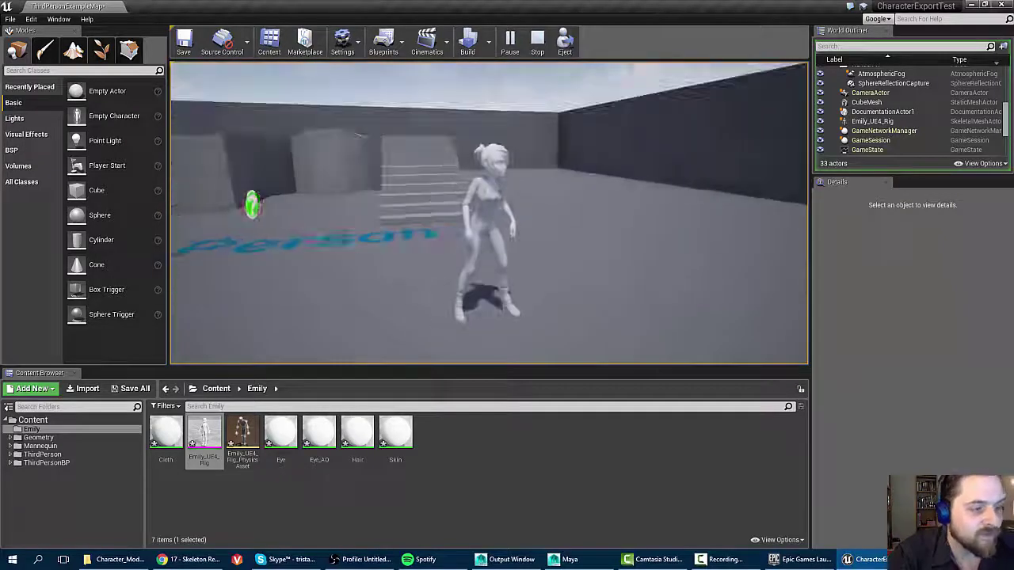
pyautogui.press('super')
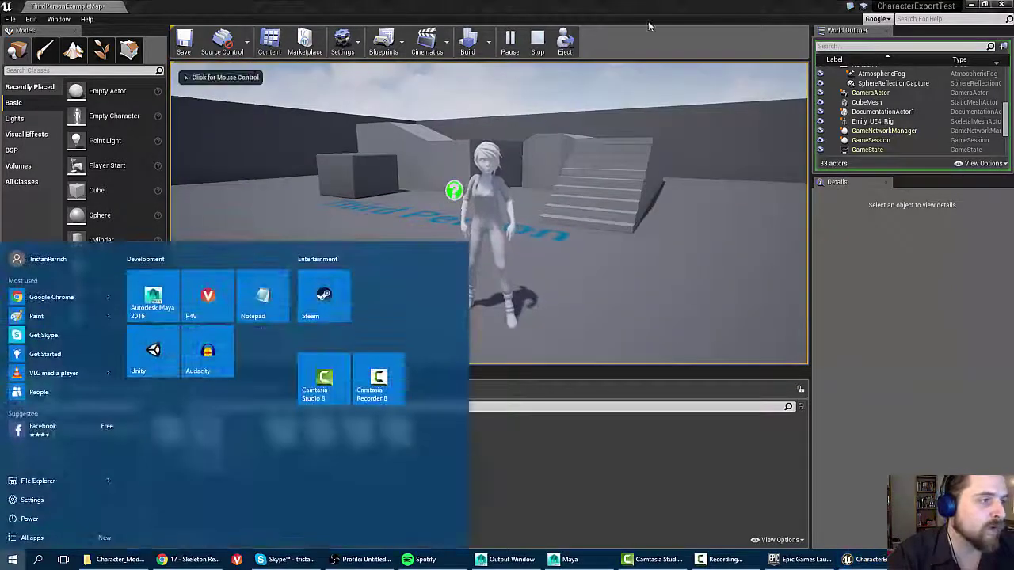
pyautogui.click(536, 41)
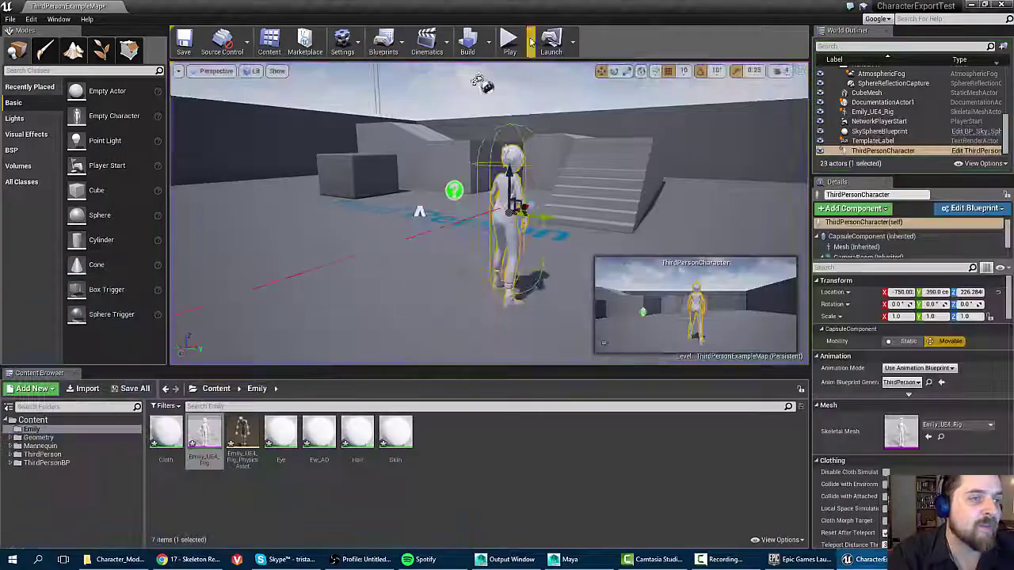